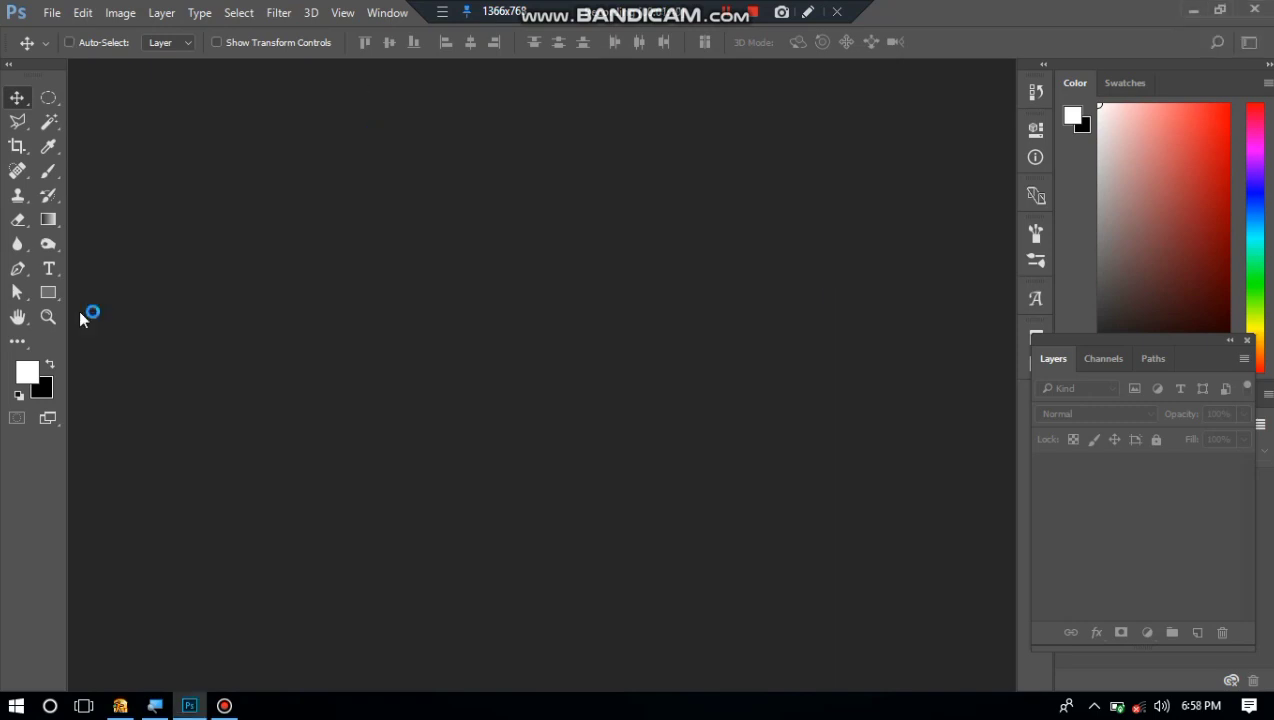
Create a 3.5 by 4 inch CMYK document at 300 ppi and convert its locked Background into a regular layer with default blending.
key("ctrl+n")
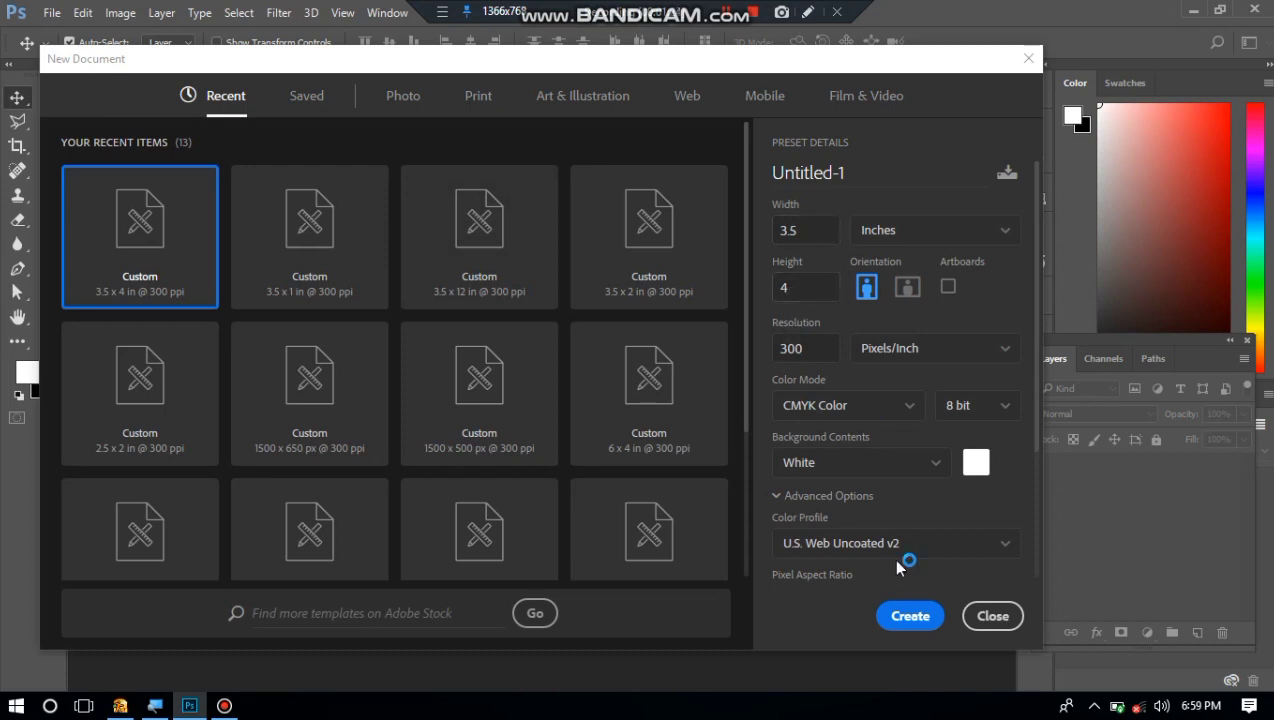
left_click(897, 618)
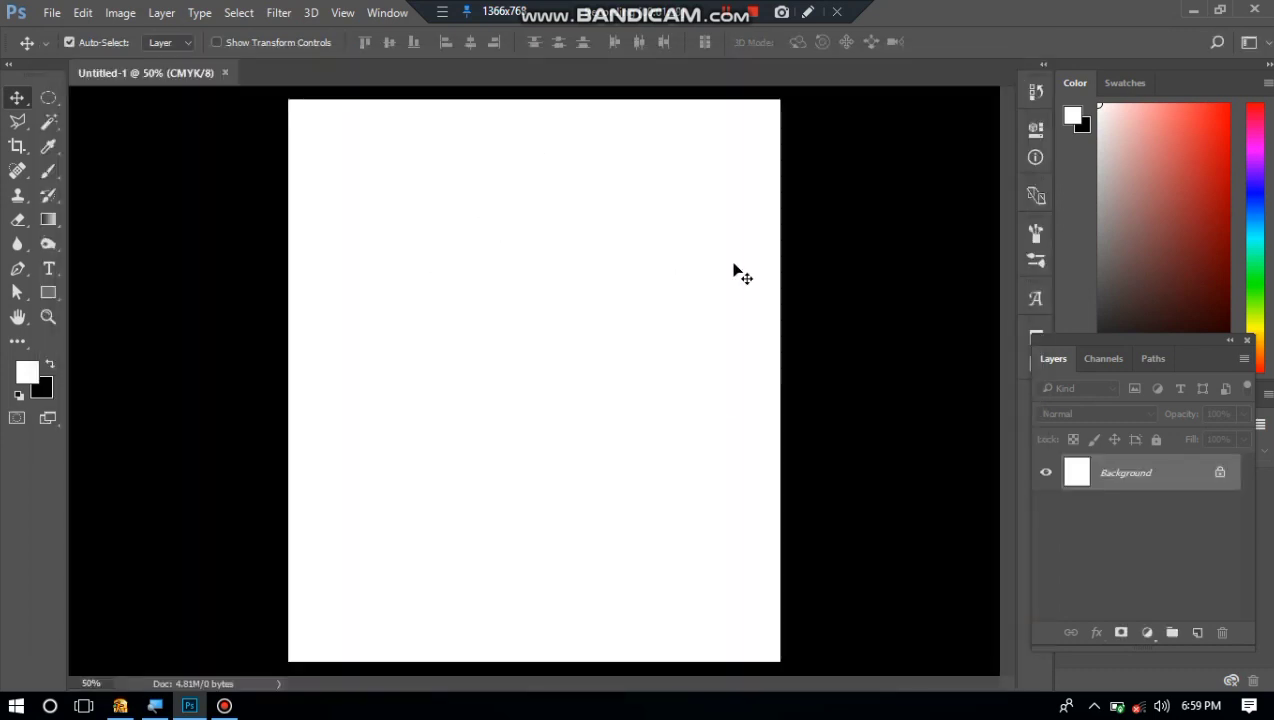
left_click(1219, 473)
double_click(1222, 480)
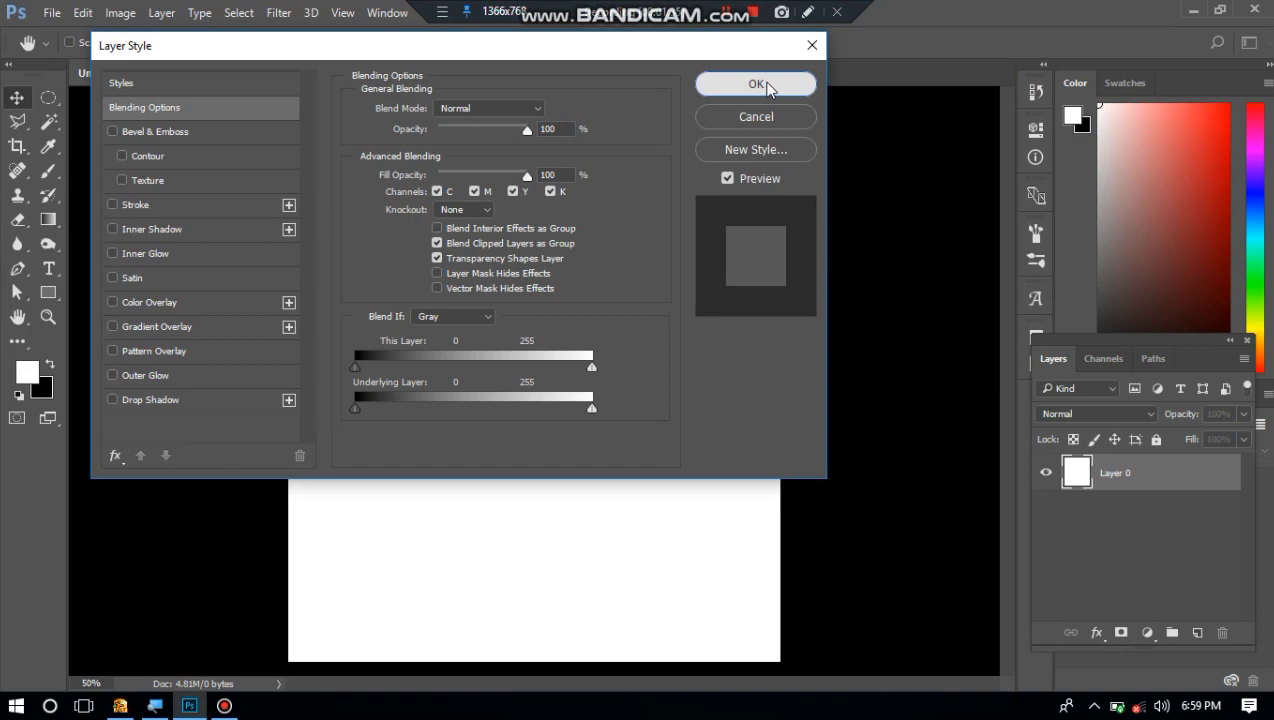
left_click(764, 85)
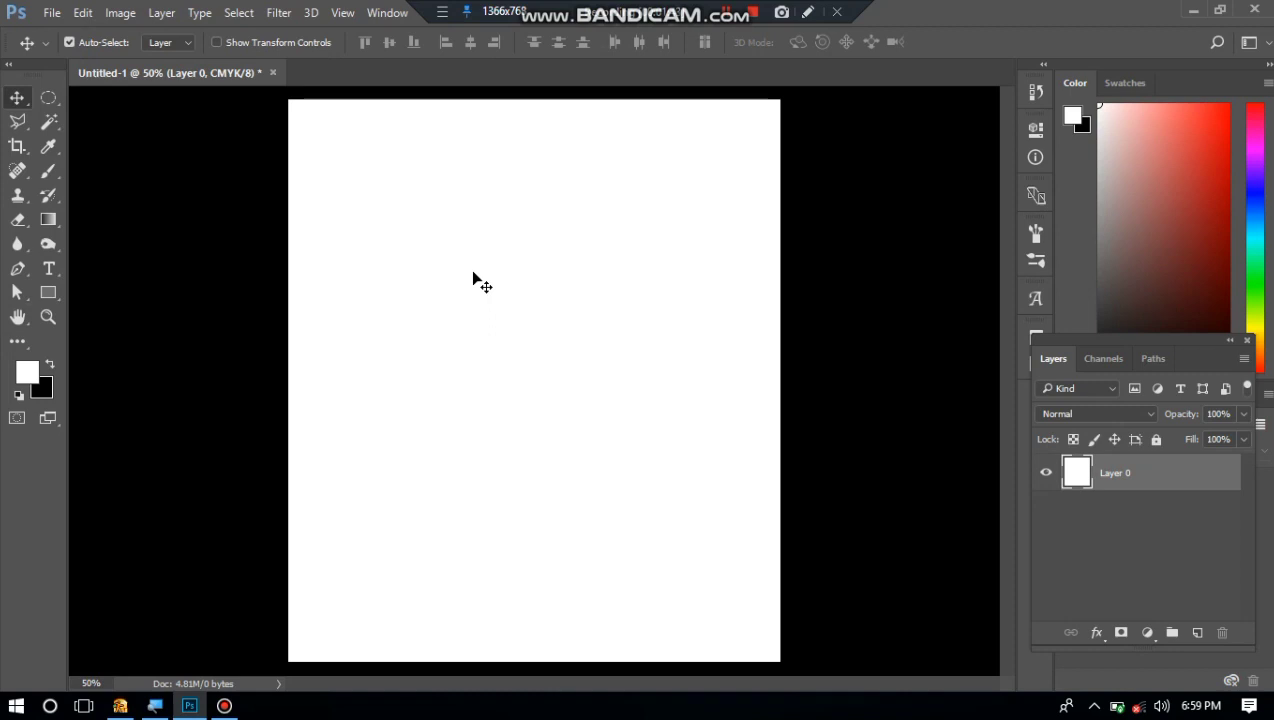
Open the image single-green-tree-7w4f38k6ota4s7q9.jpg from the Photoshop folder, leaving it without color management.
key("ctrl+o")
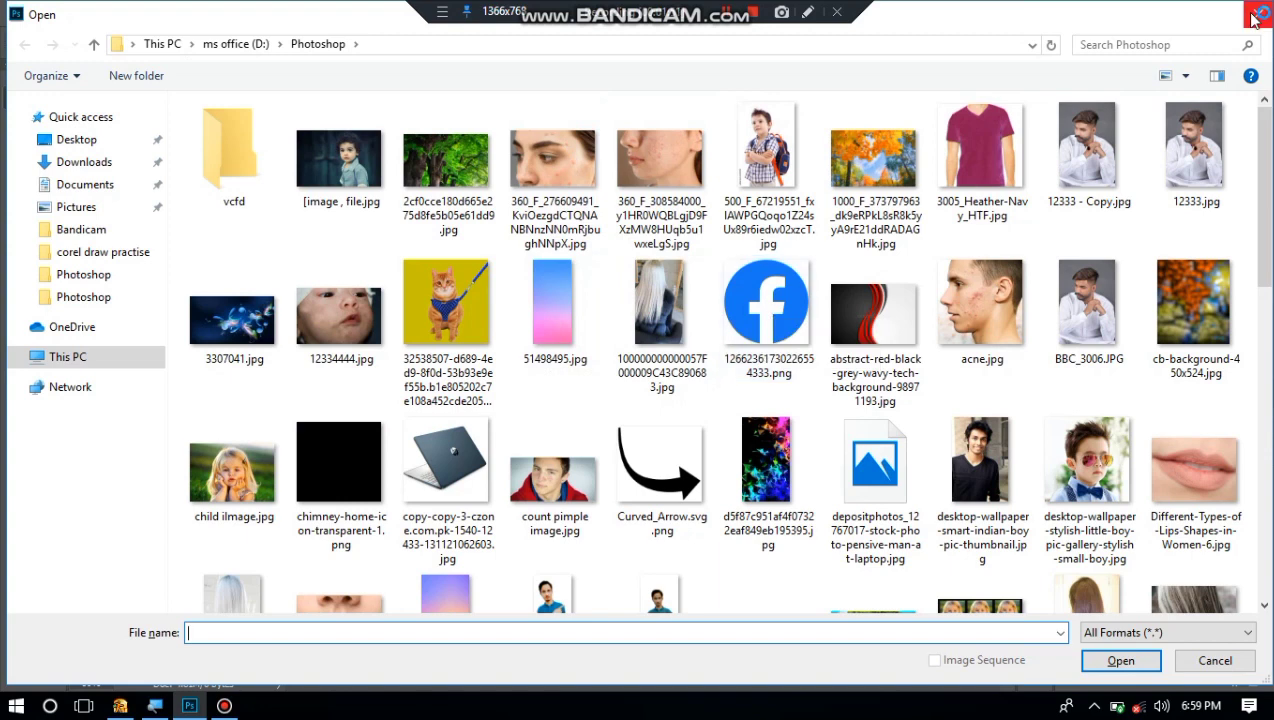
scroll(1227, 477, "down", 1)
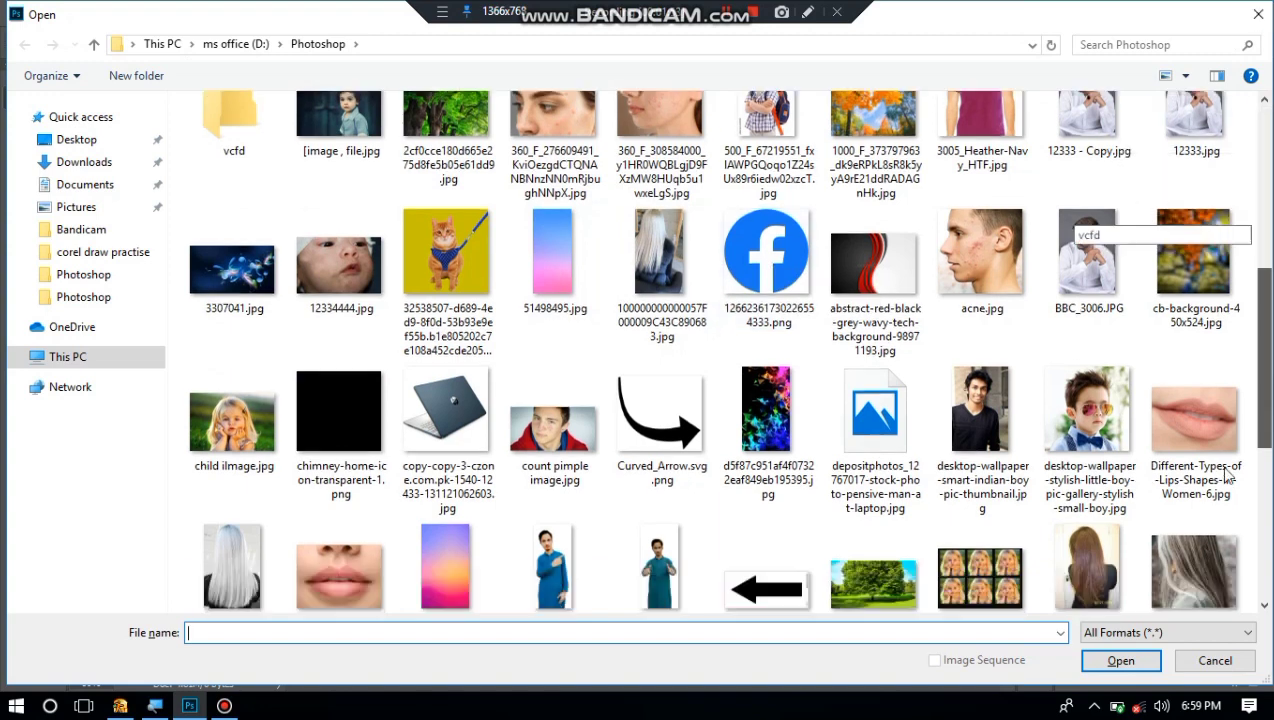
scroll(1227, 477, "down", 10)
left_click(1218, 467)
left_click(1213, 560)
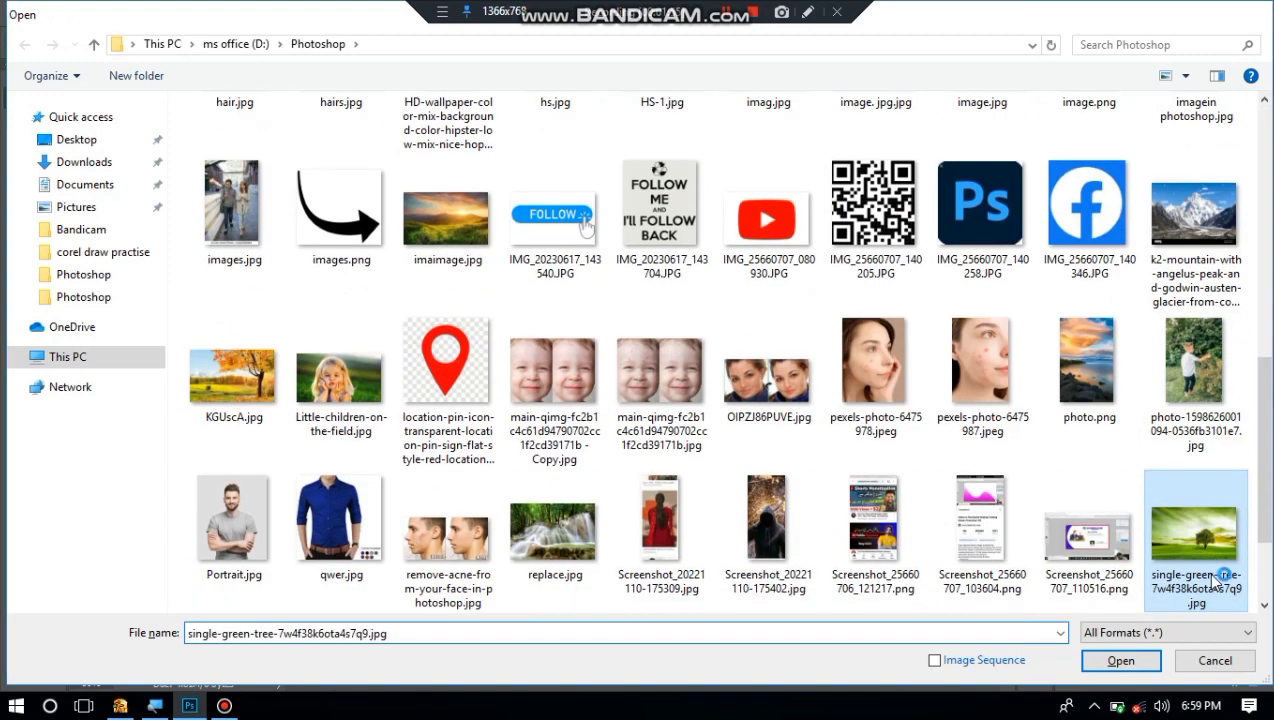
double_click(1220, 578)
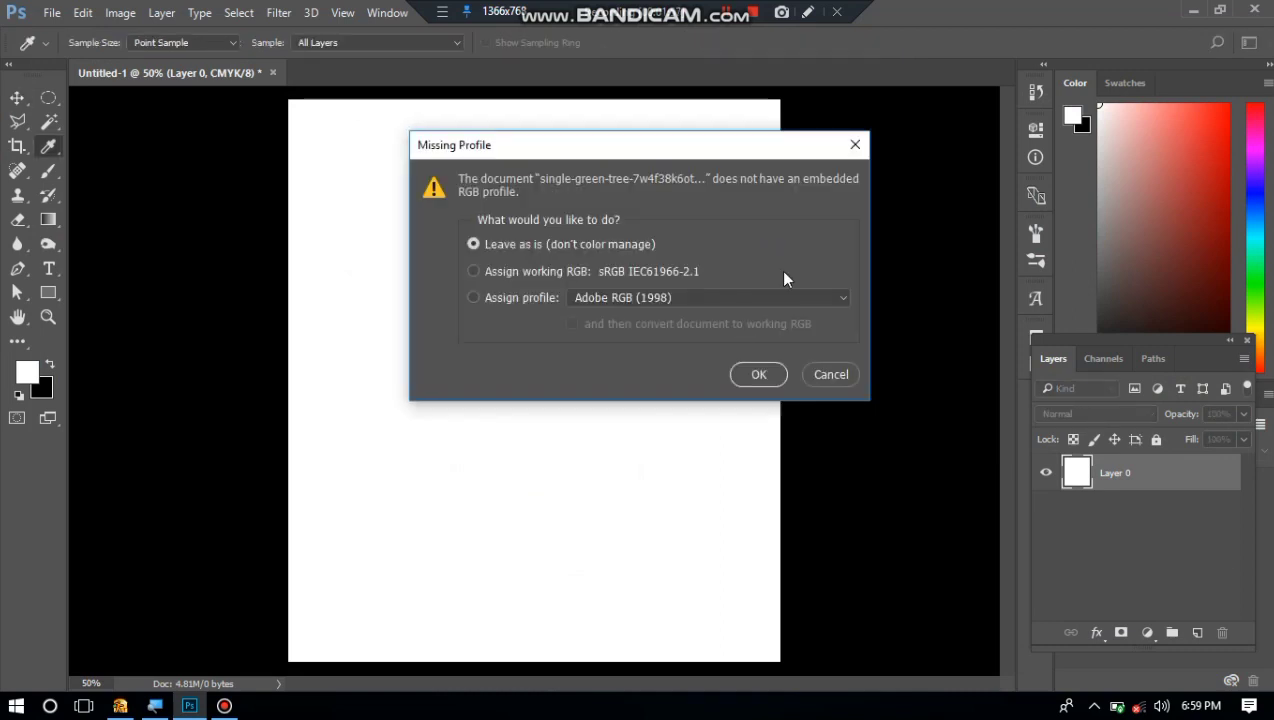
left_click(757, 377)
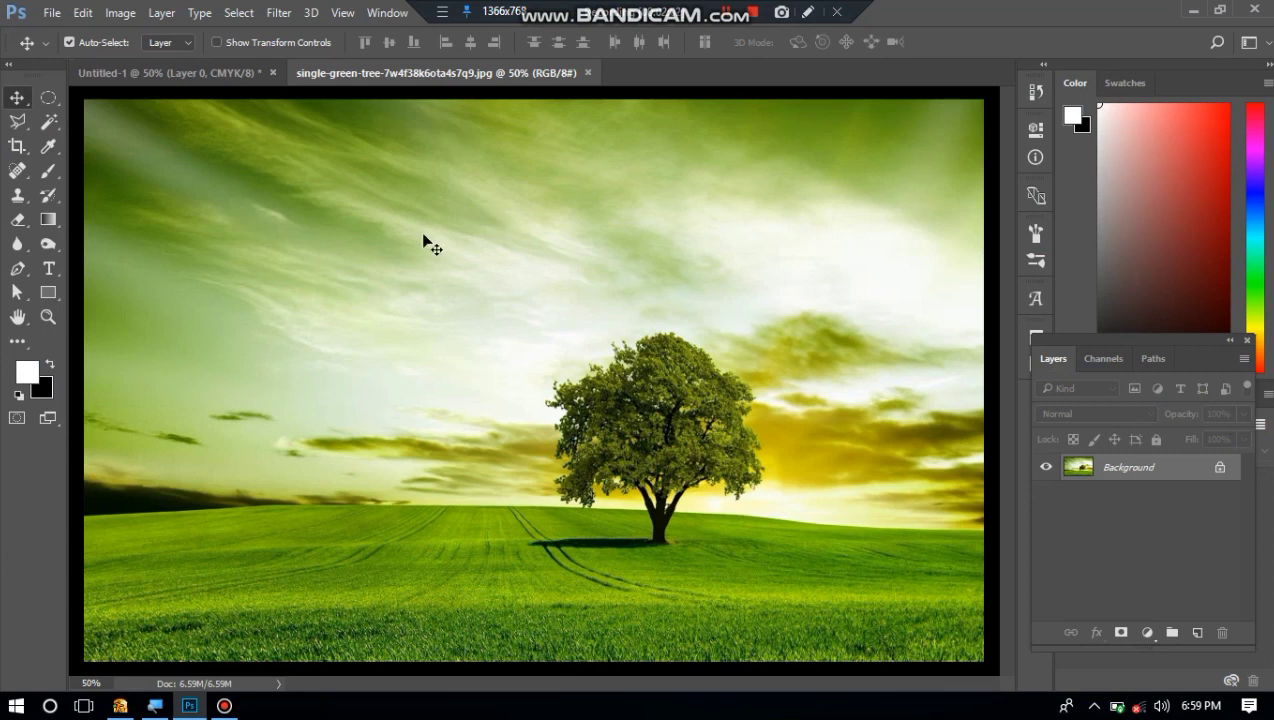
View the blank document and the tree image in turn, ending on the blank document.
left_click(198, 84)
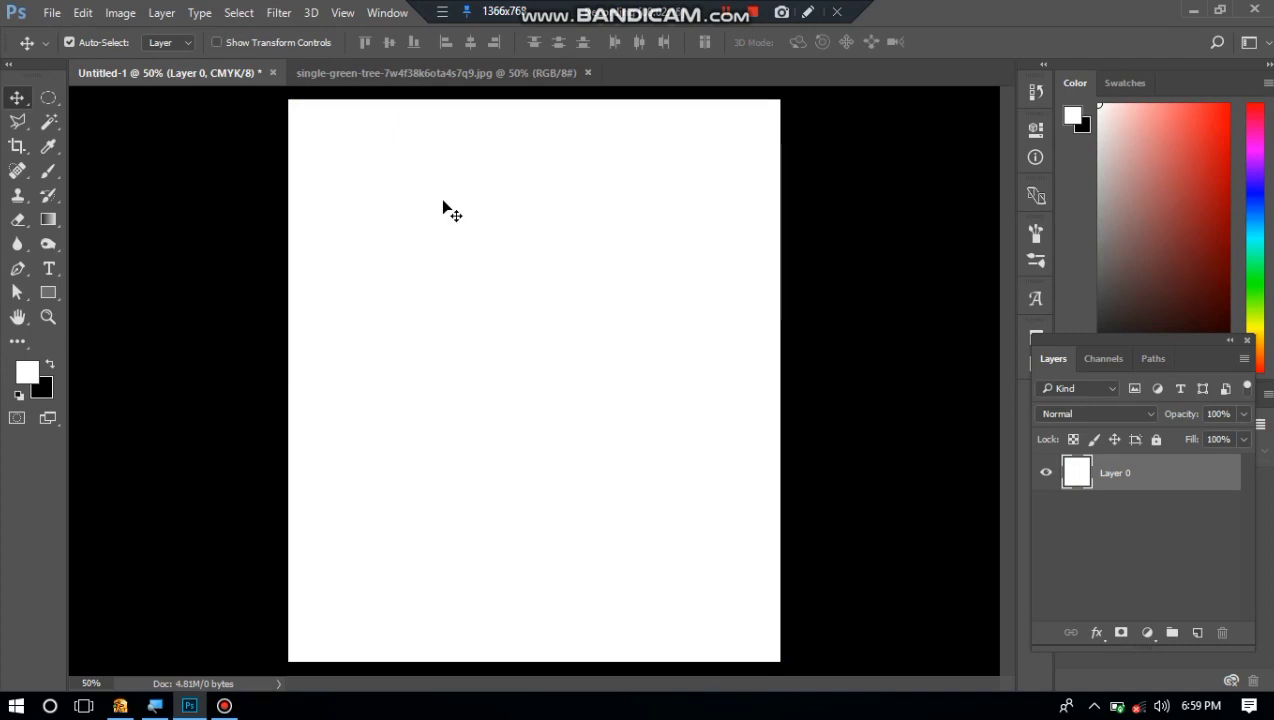
left_click(395, 74)
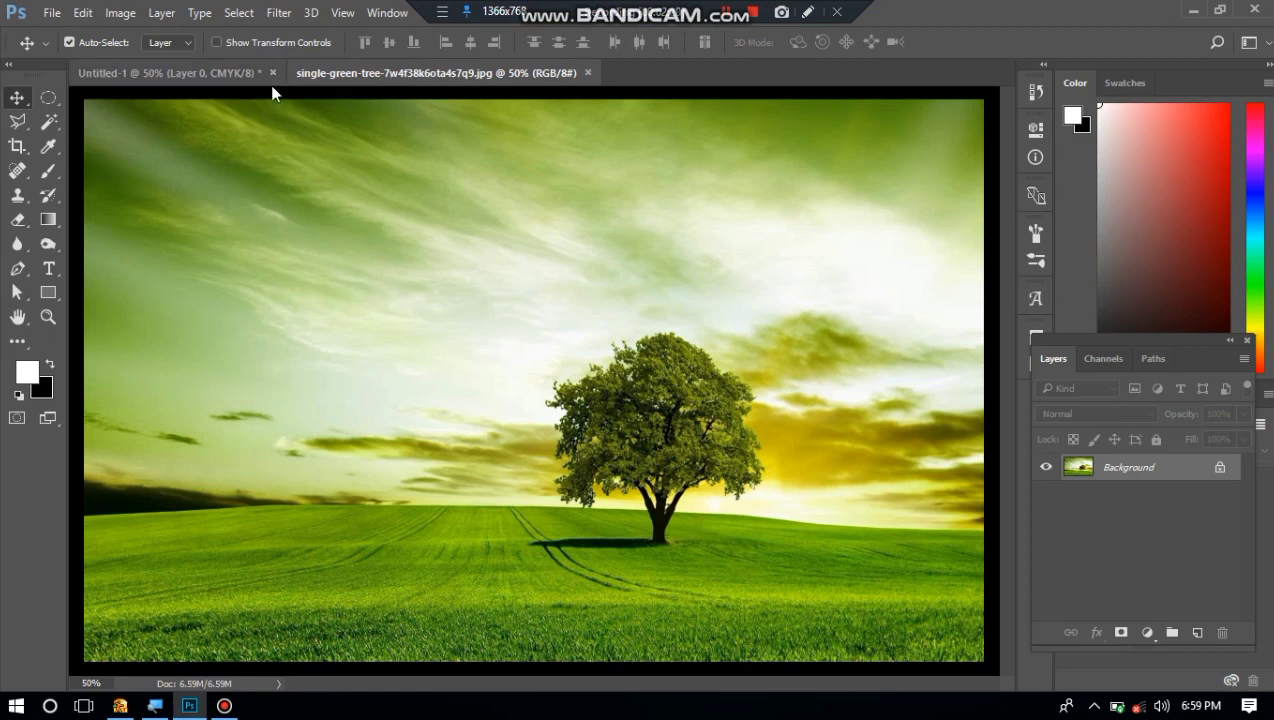
left_click(231, 78)
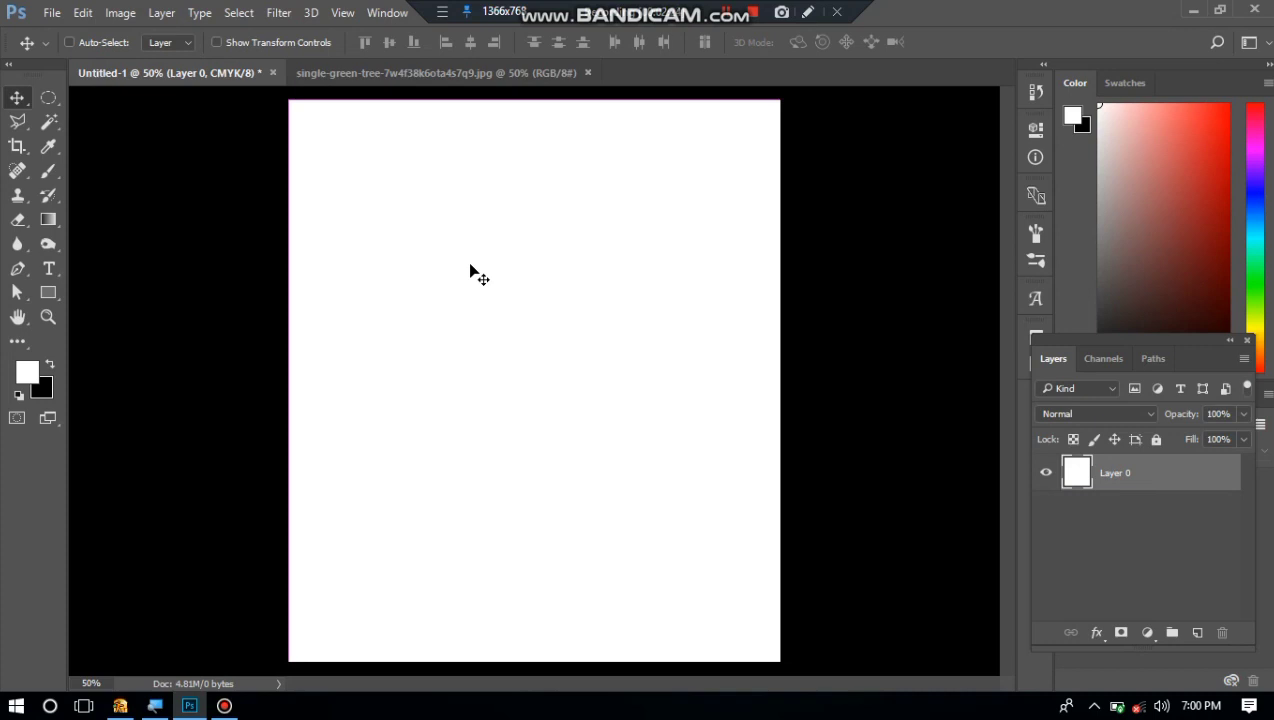
key("ctrl+w")
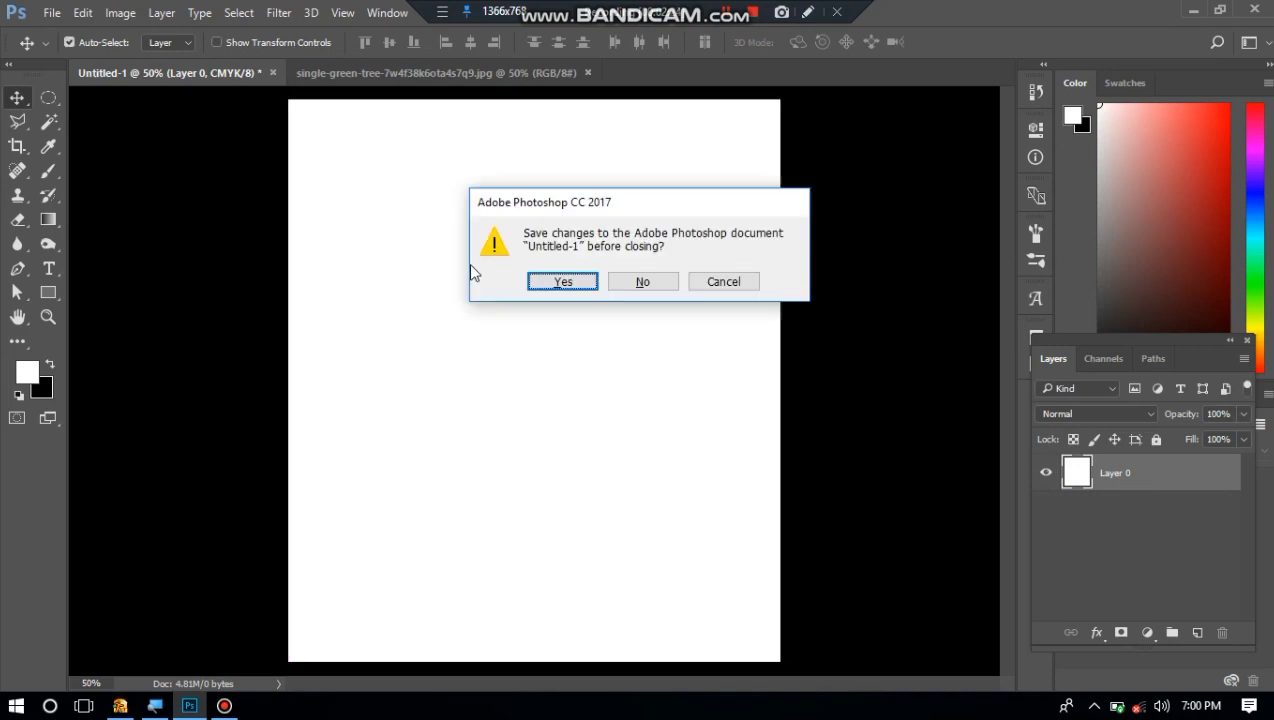
left_click(570, 283)
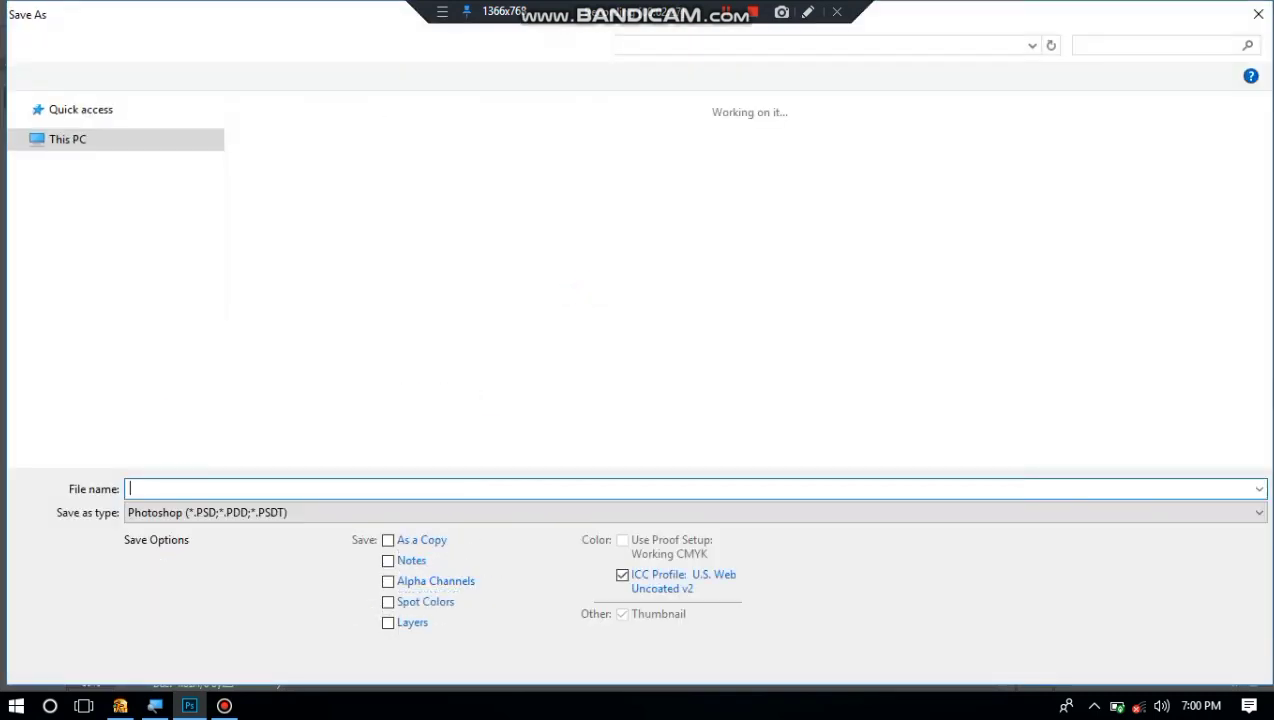
key("Escape")
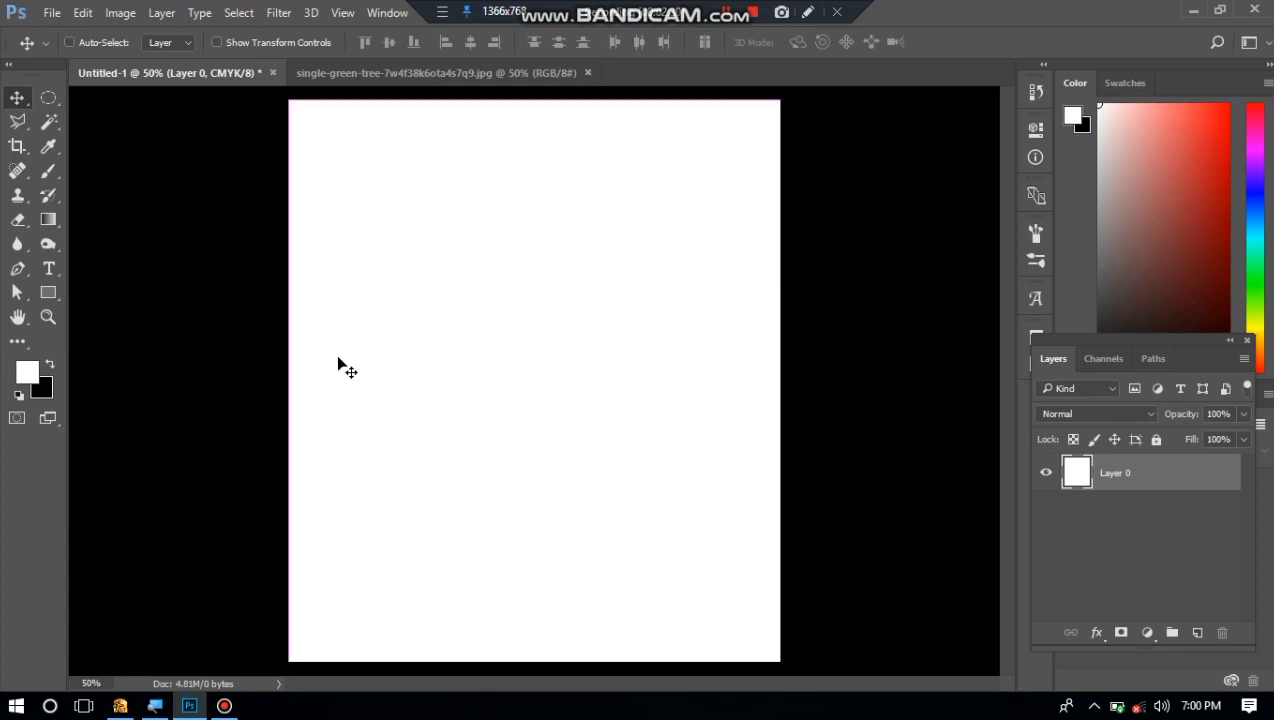
Close the blank document without saving its changes, and close the tree image as well.
key("ctrl+w")
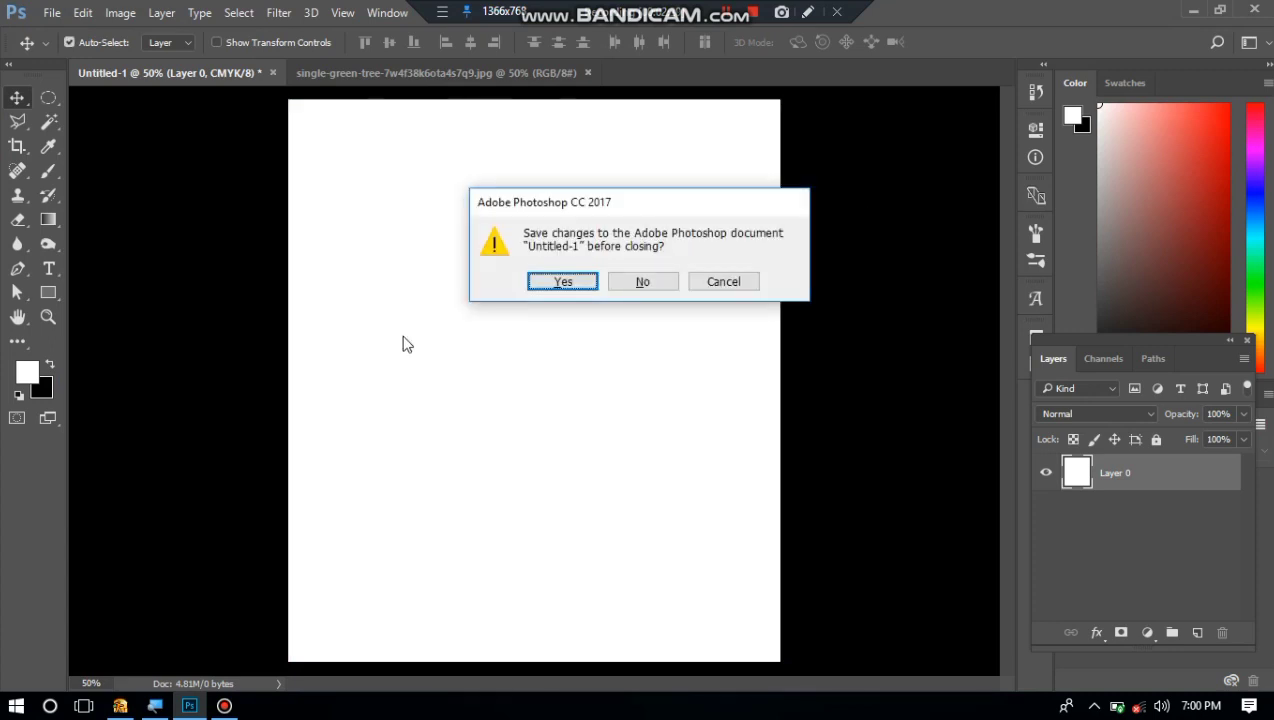
left_click(623, 282)
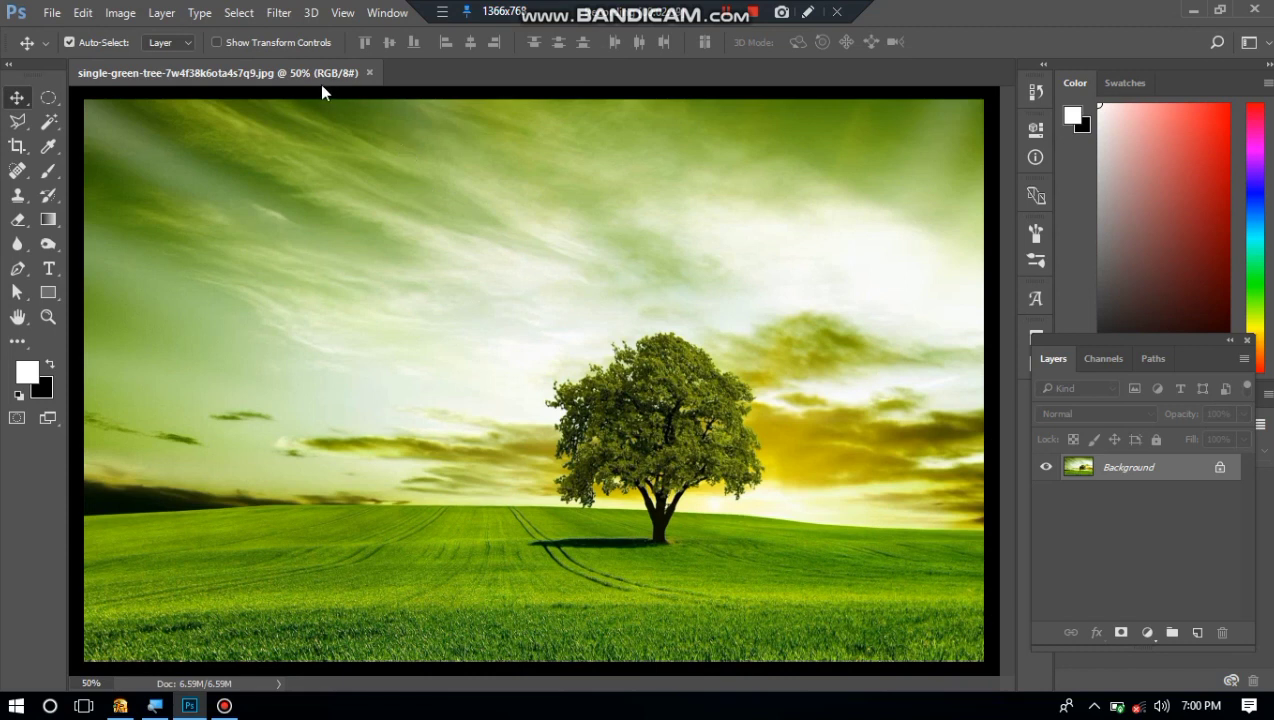
key("ctrl")
key("ctrl")
key("ctrl+w")
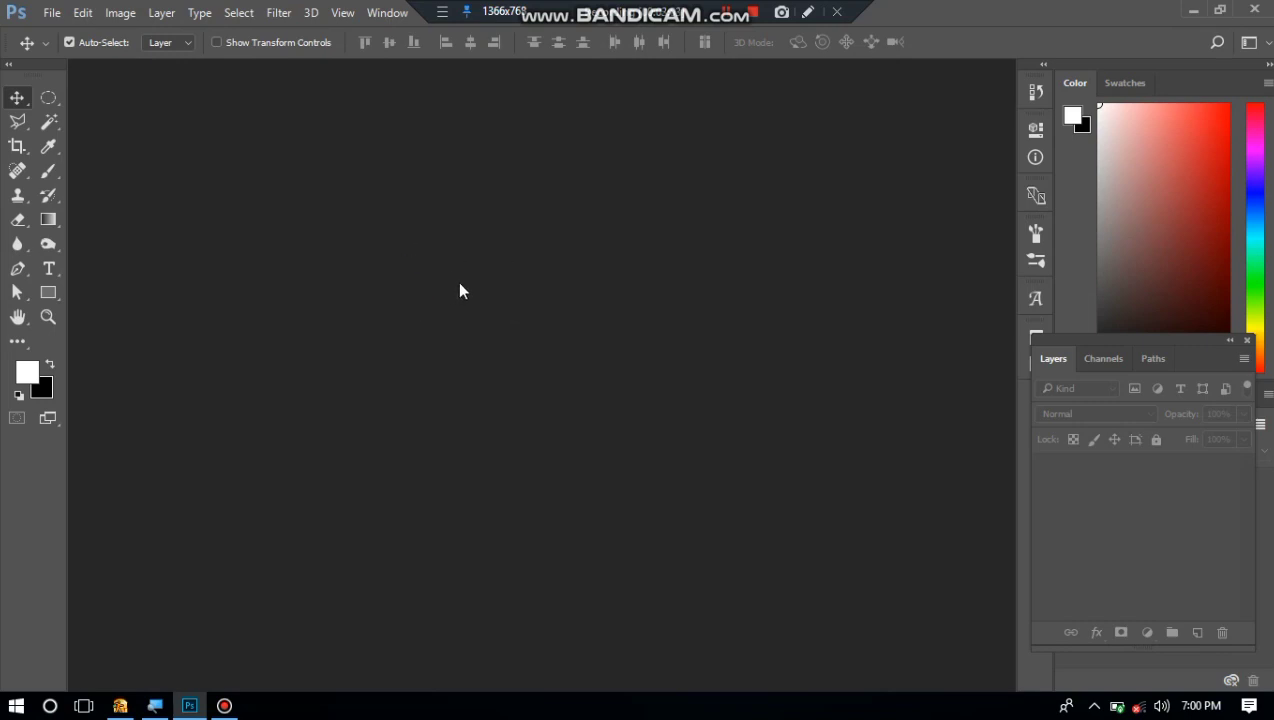
Create a new blank 3.5 by 4 inch CMYK document at 300 ppi with a white background.
key("ctrl+n")
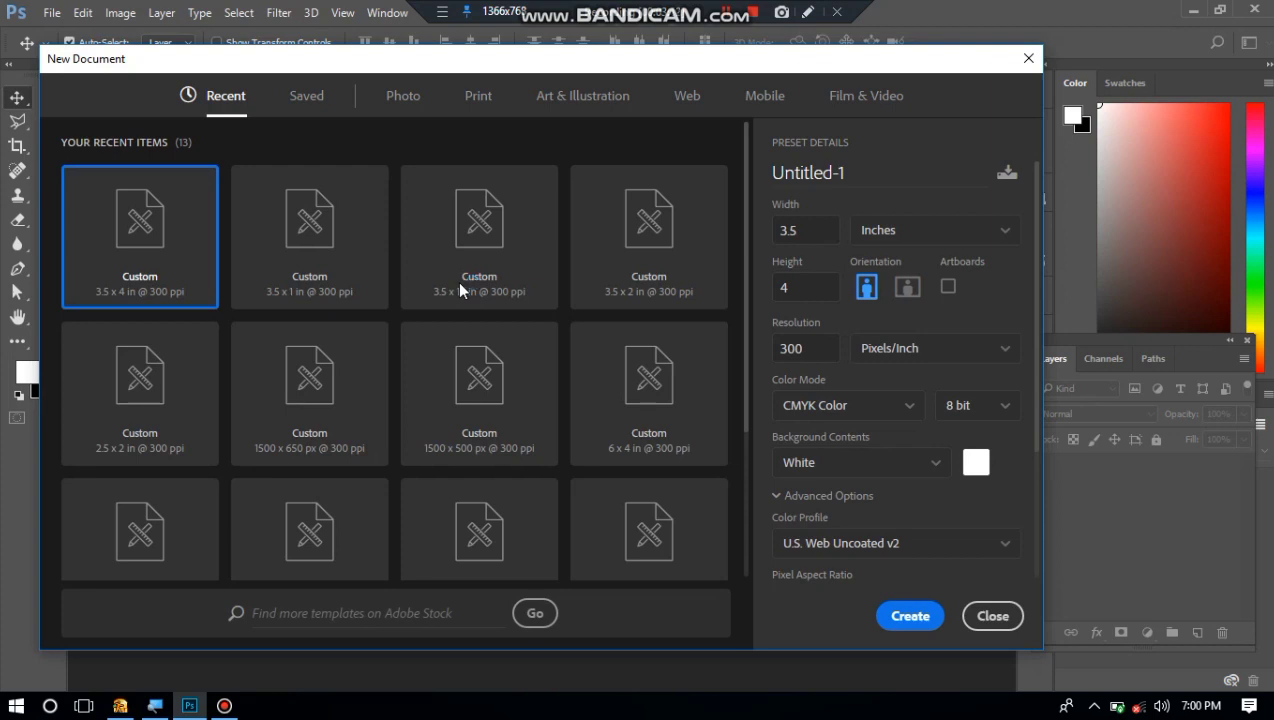
left_click(912, 617)
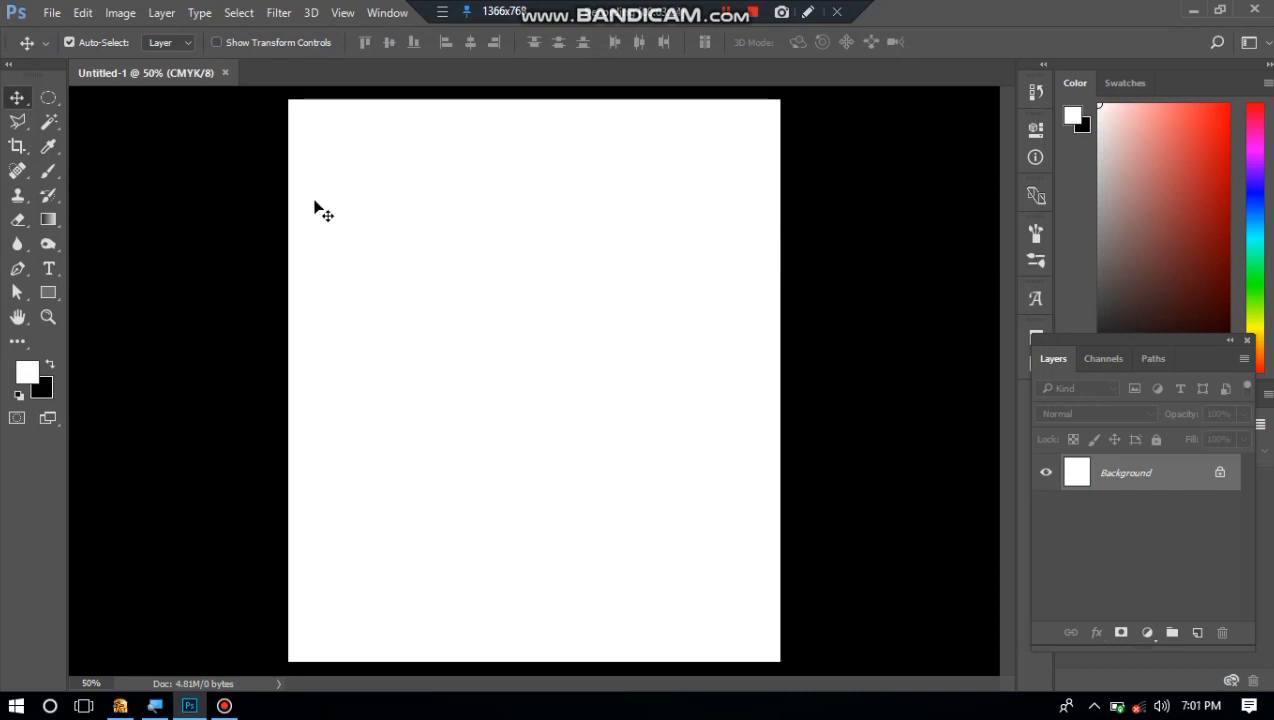
Open single-green-tree-7w4f38k6ota4s7q9.jpg alongside the blank document, leaving its missing color profile as is.
key("ctrl+o")
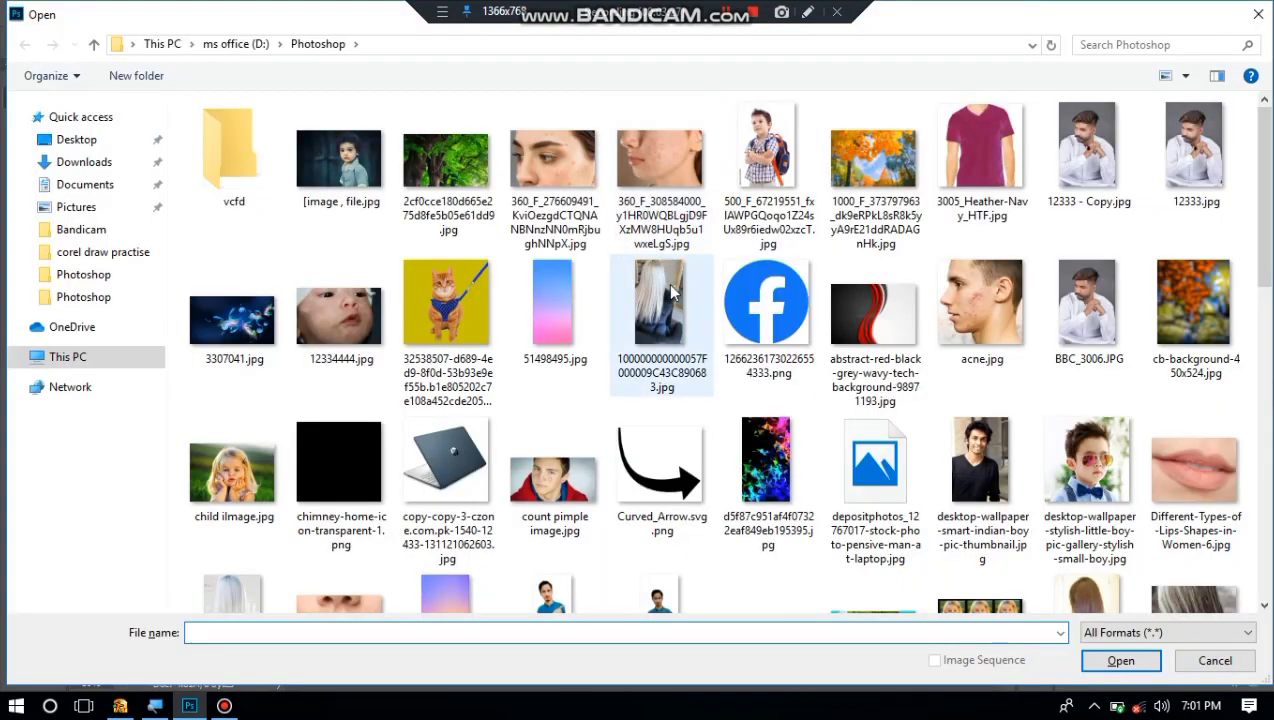
left_click(667, 283)
scroll(667, 285, "down", 5)
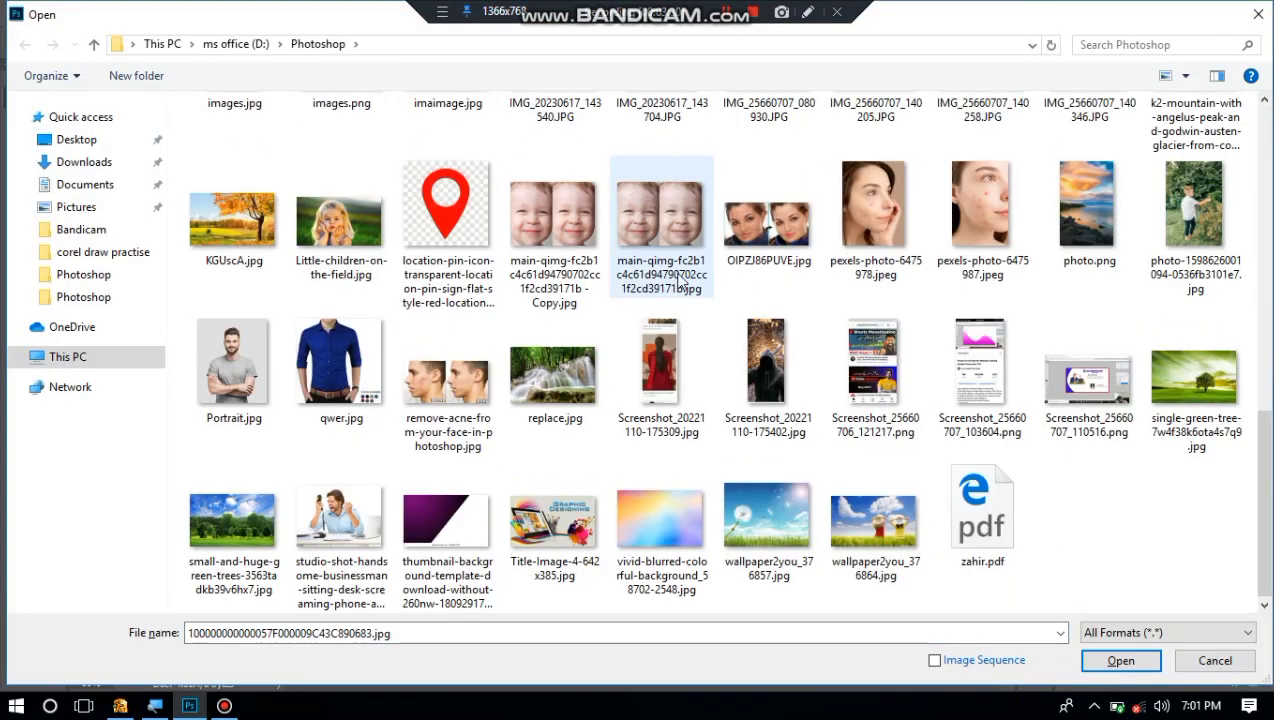
double_click(1198, 408)
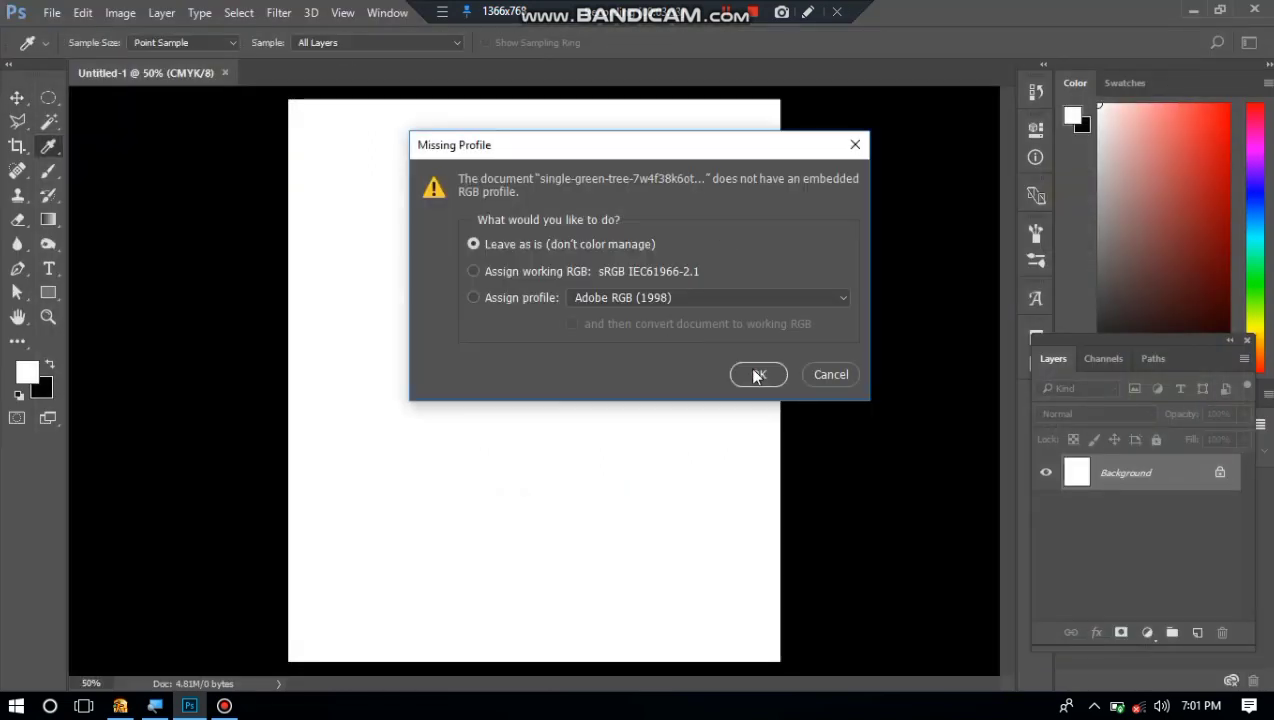
left_click(757, 374)
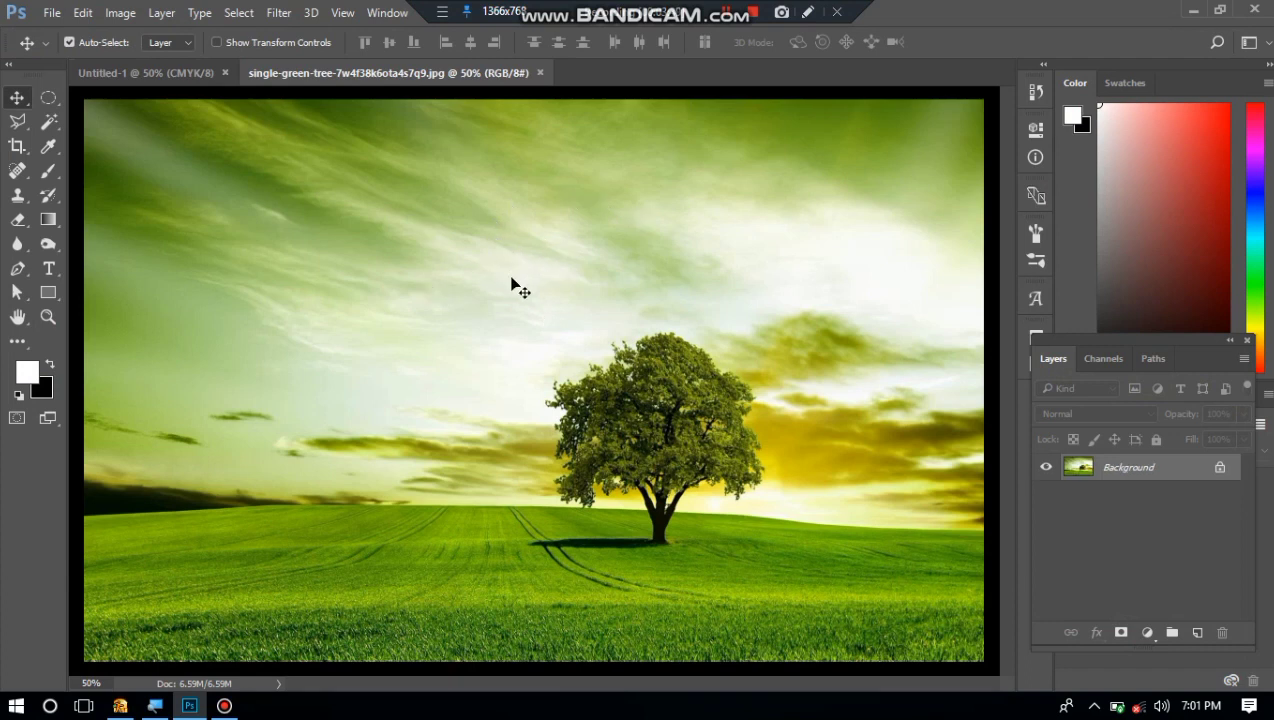
Save the tree image under the new name "save command" as a progressive JPEG with quality 8 (High) and 3 scans.
key("ctrl")
left_click(52, 12)
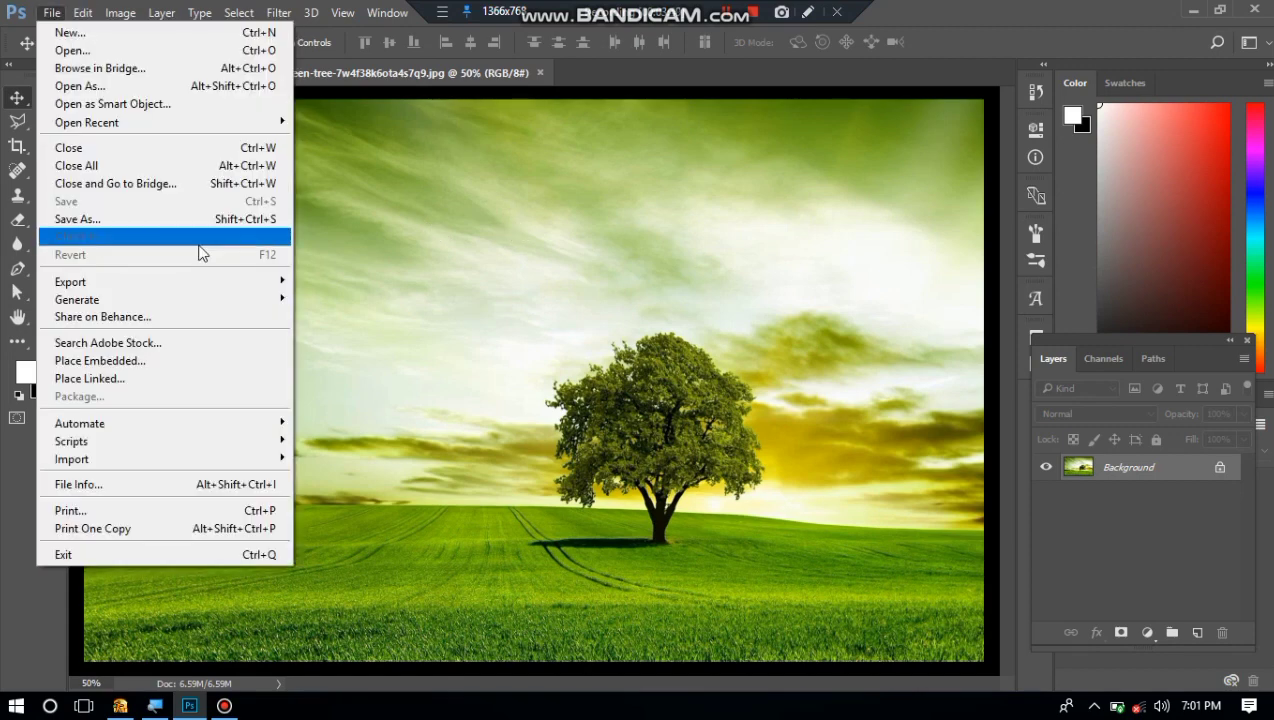
left_click(228, 219)
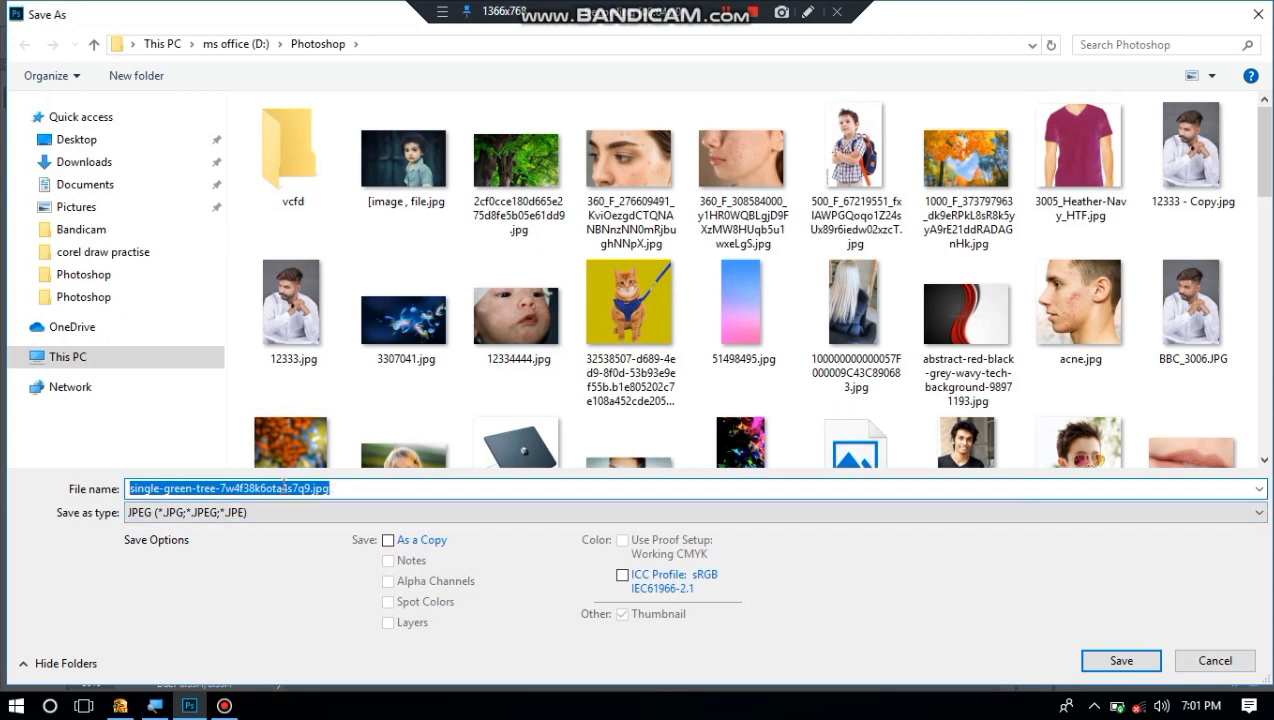
type("save")
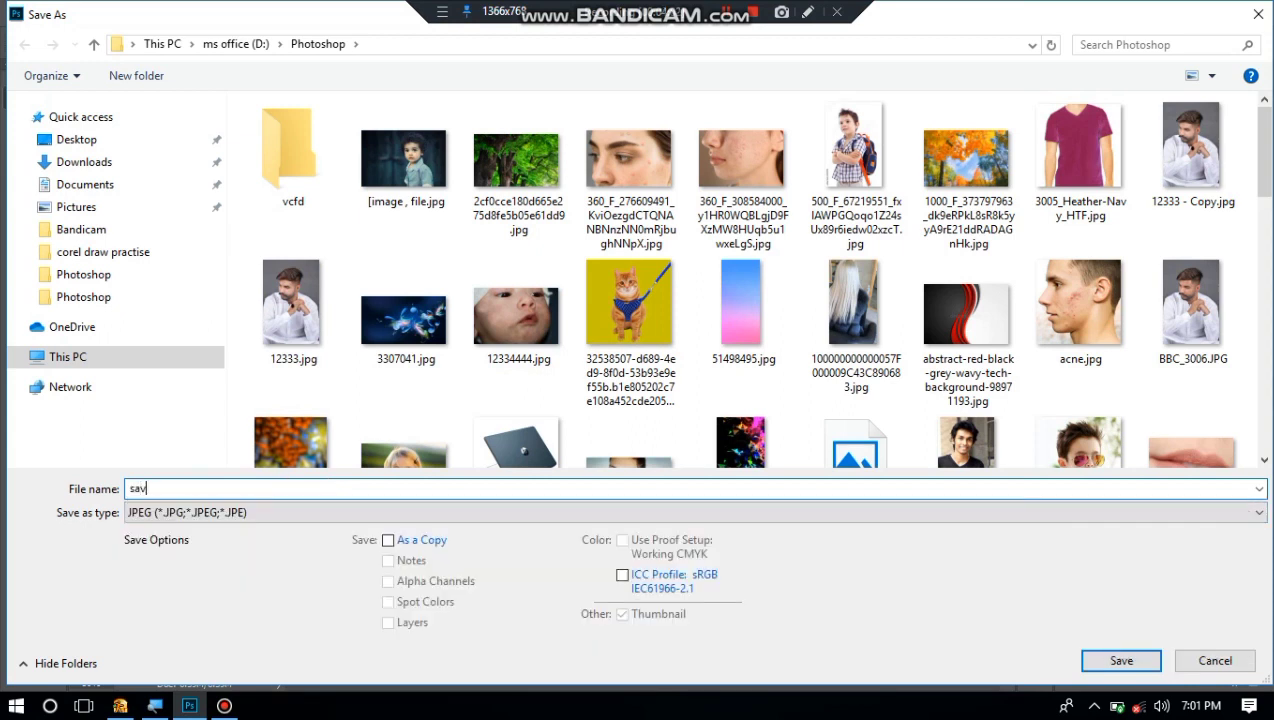
type("mmand")
left_click(1134, 668)
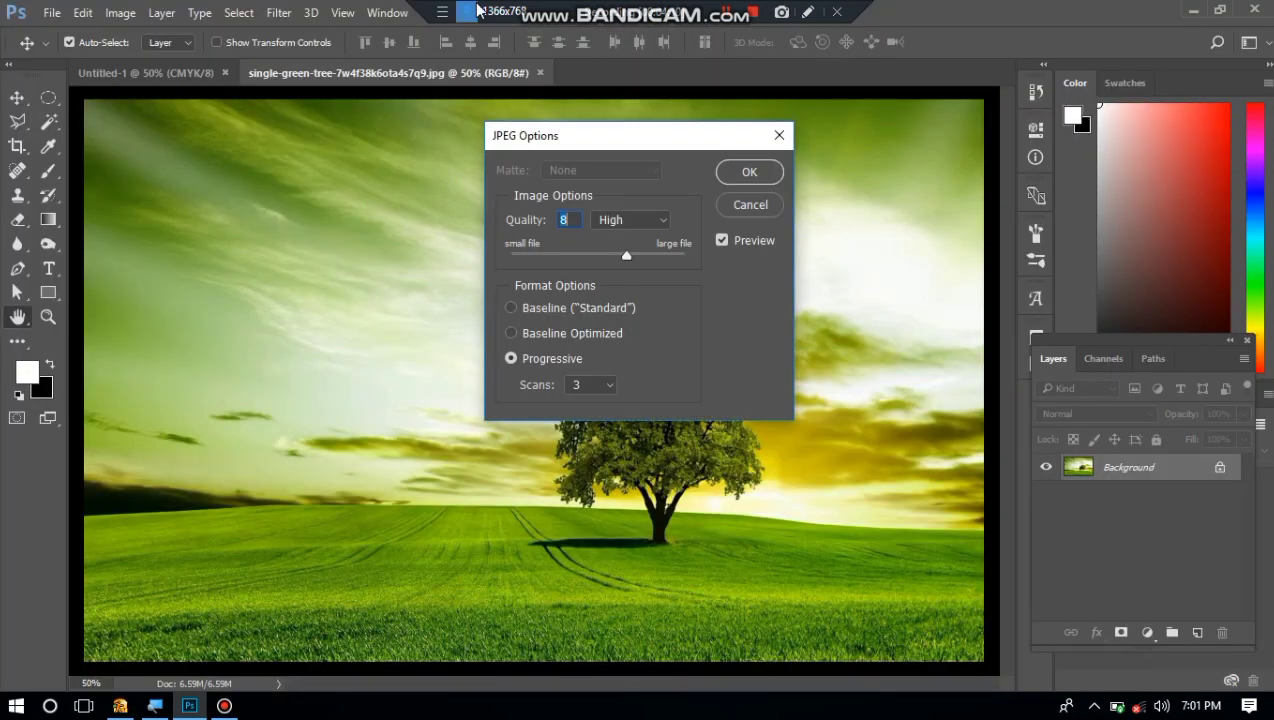
left_click(749, 172)
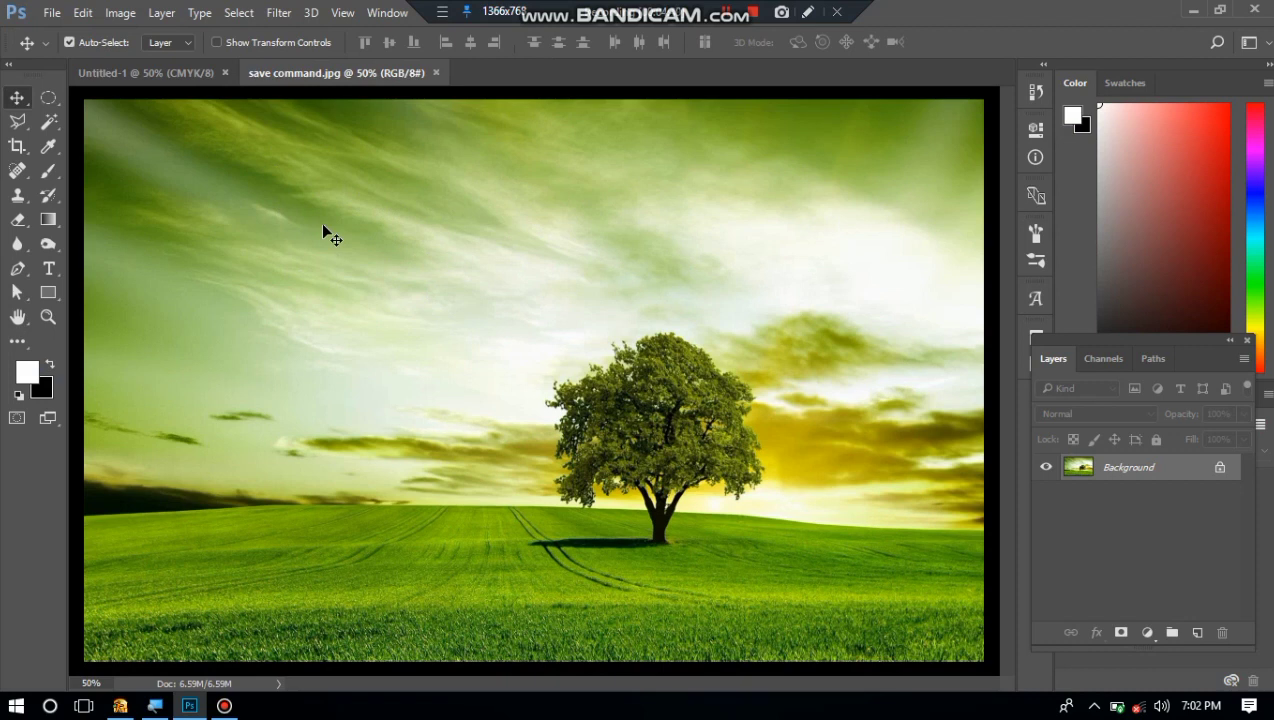
key("ctrl")
key("ctrl+o")
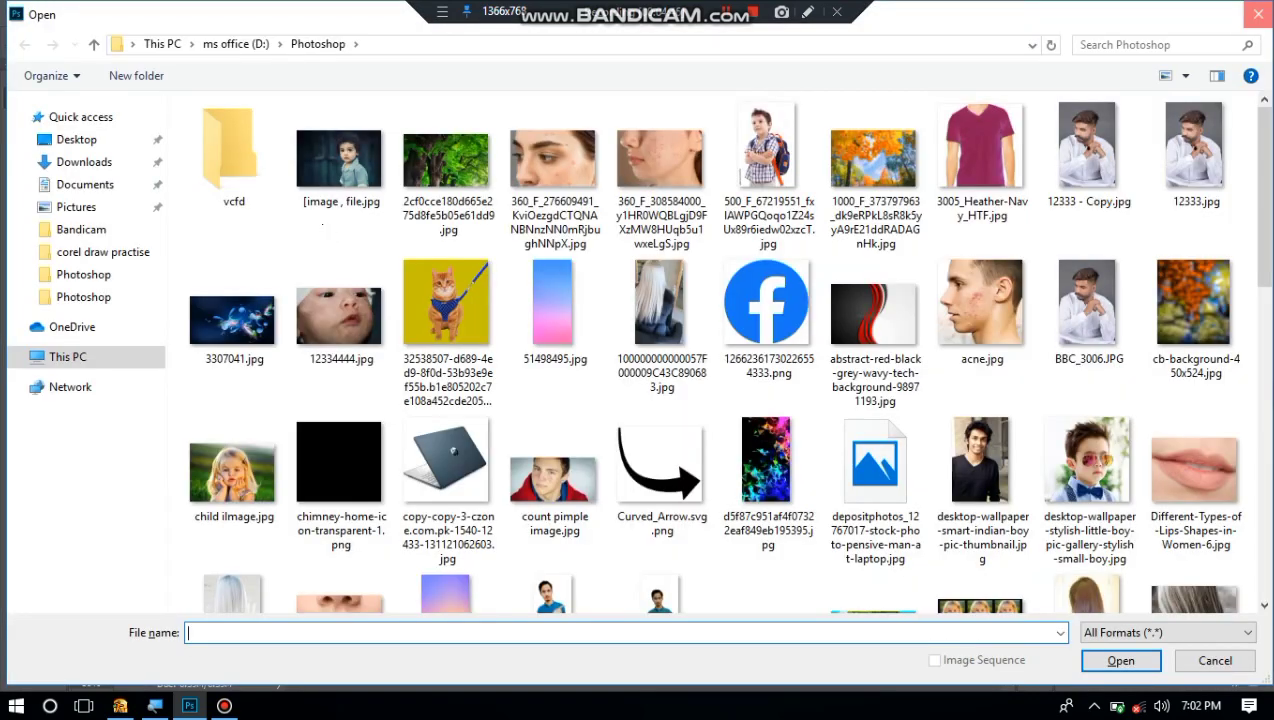
key("Escape")
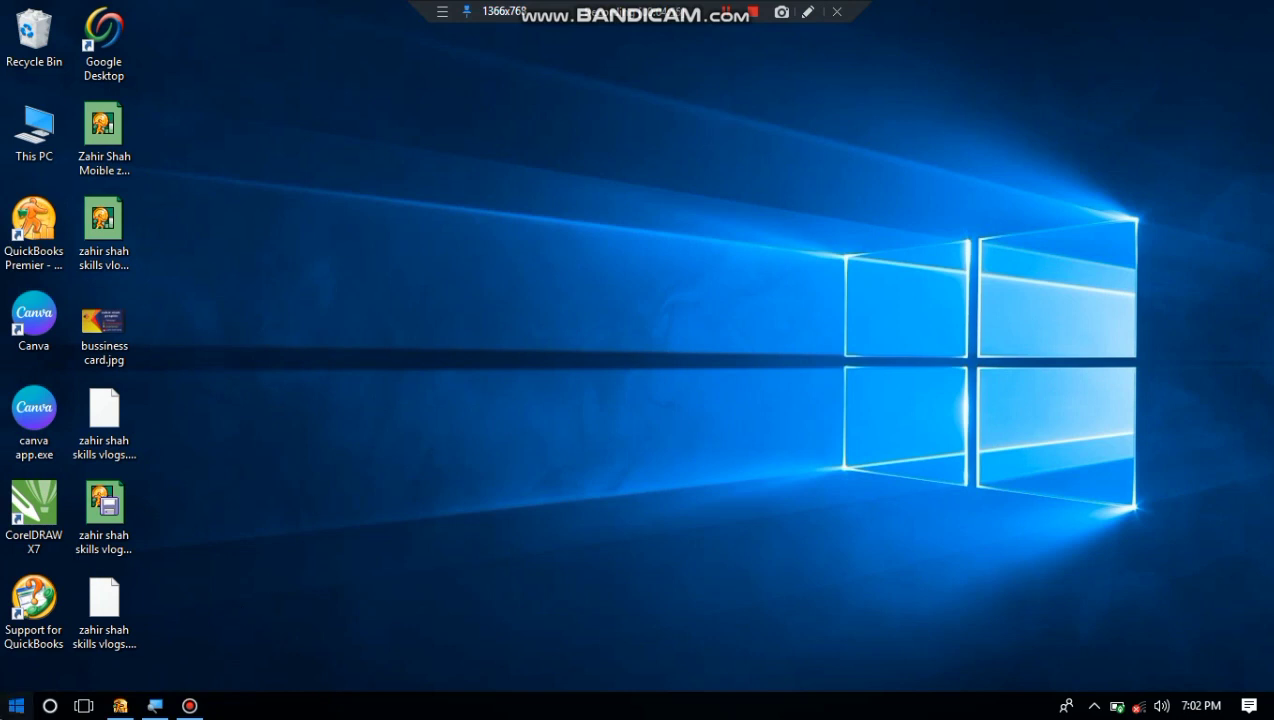
Relaunch Photoshop from the desktop and bring up a blank white CMYK document.
left_click(16, 706)
left_click(125, 388)
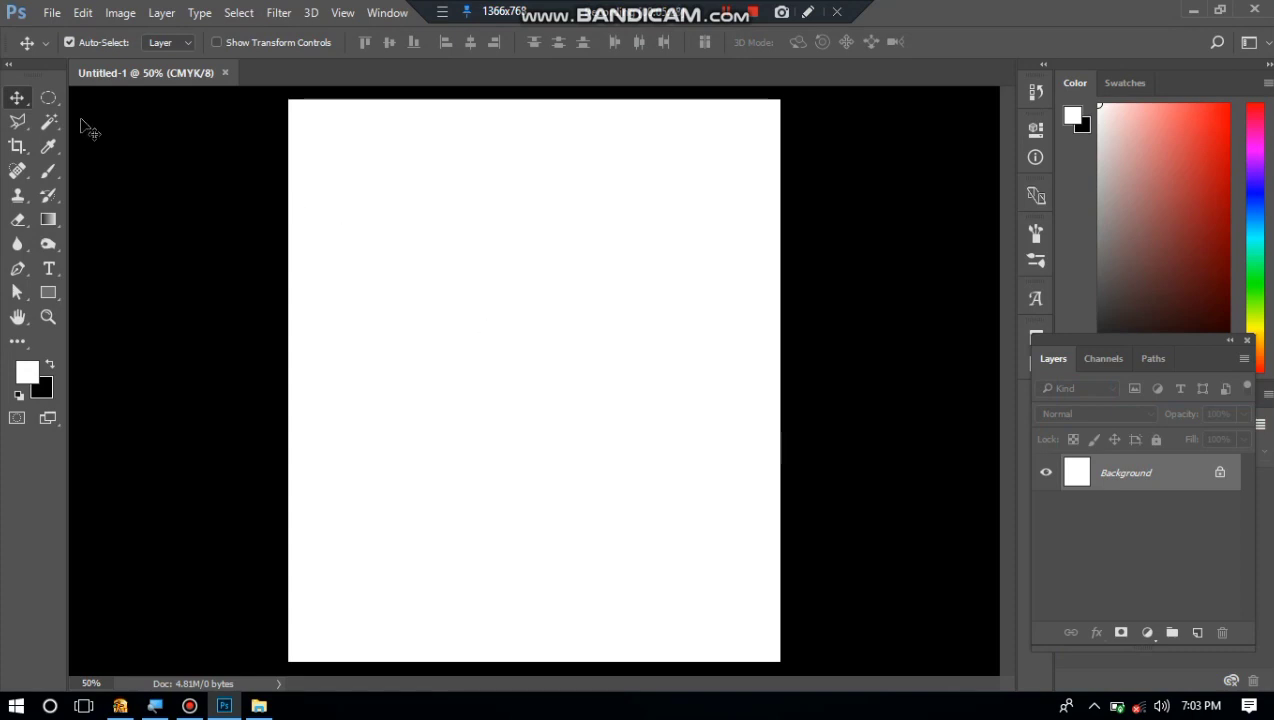
Select a circular area in the upper middle of the blank canvas with the Elliptical Marquee and fill it with black.
left_click(46, 99)
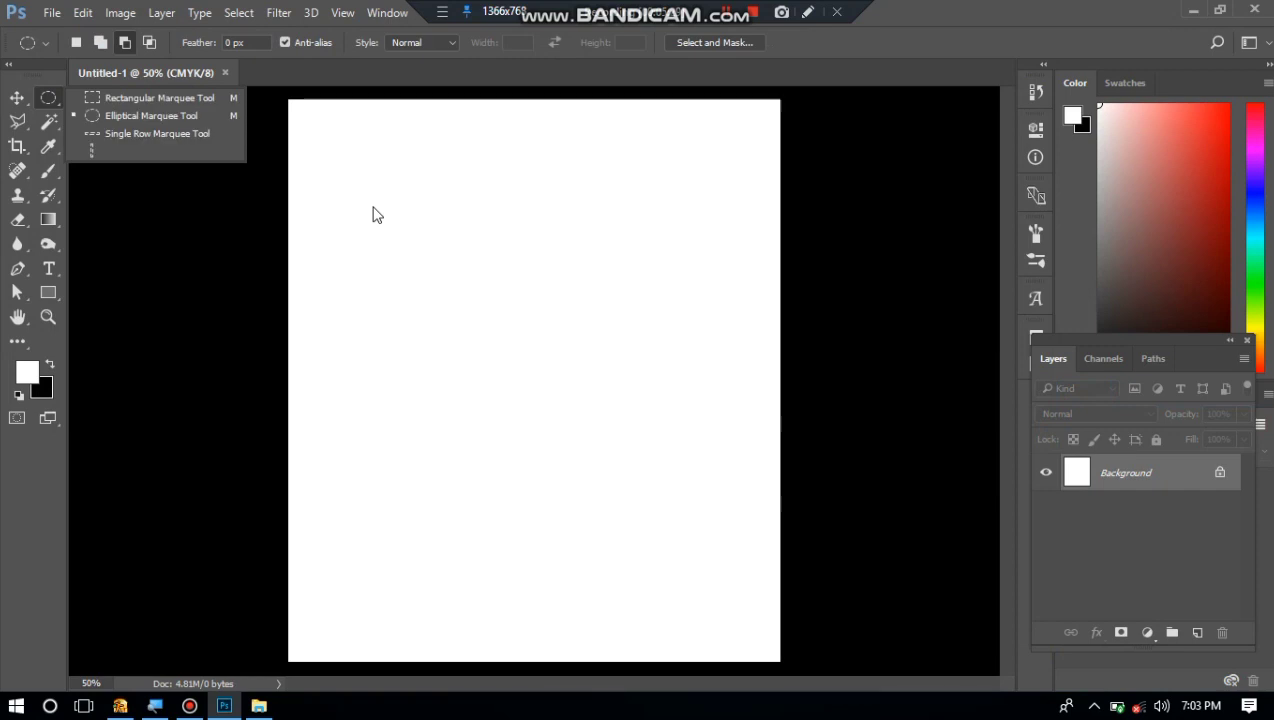
left_click_drag(371, 200, 606, 436)
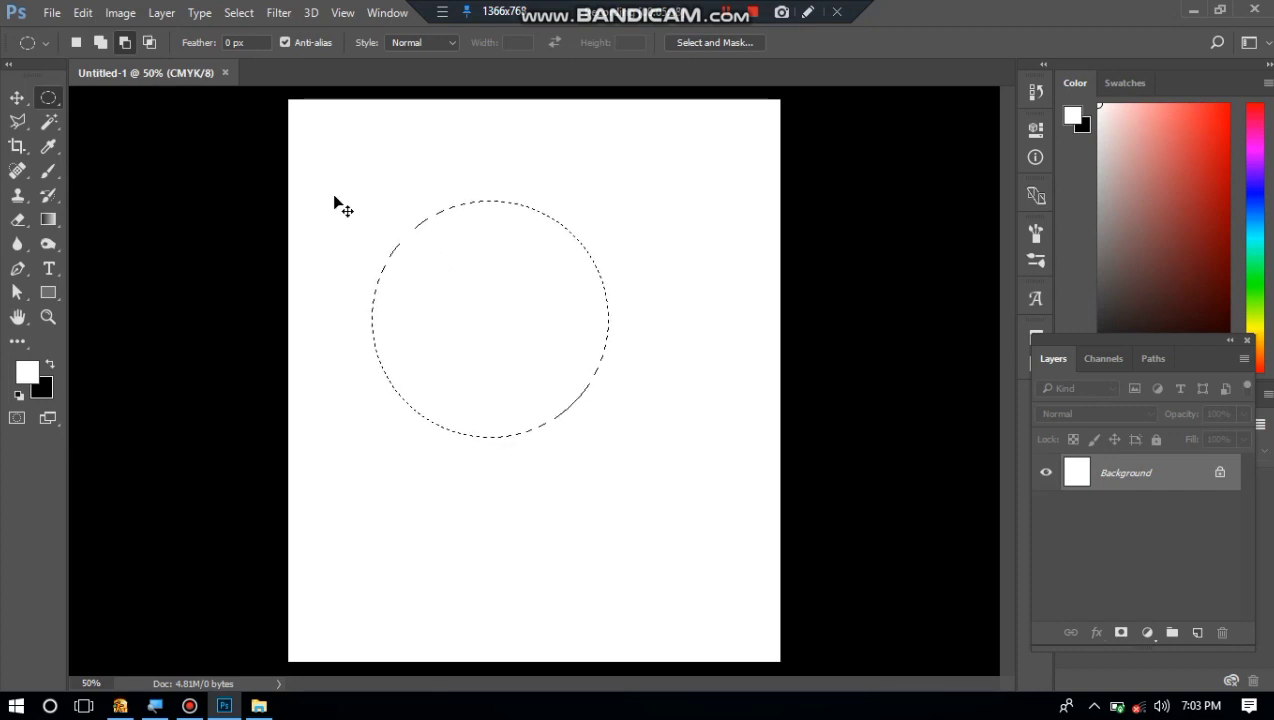
key("alt+BackSpace")
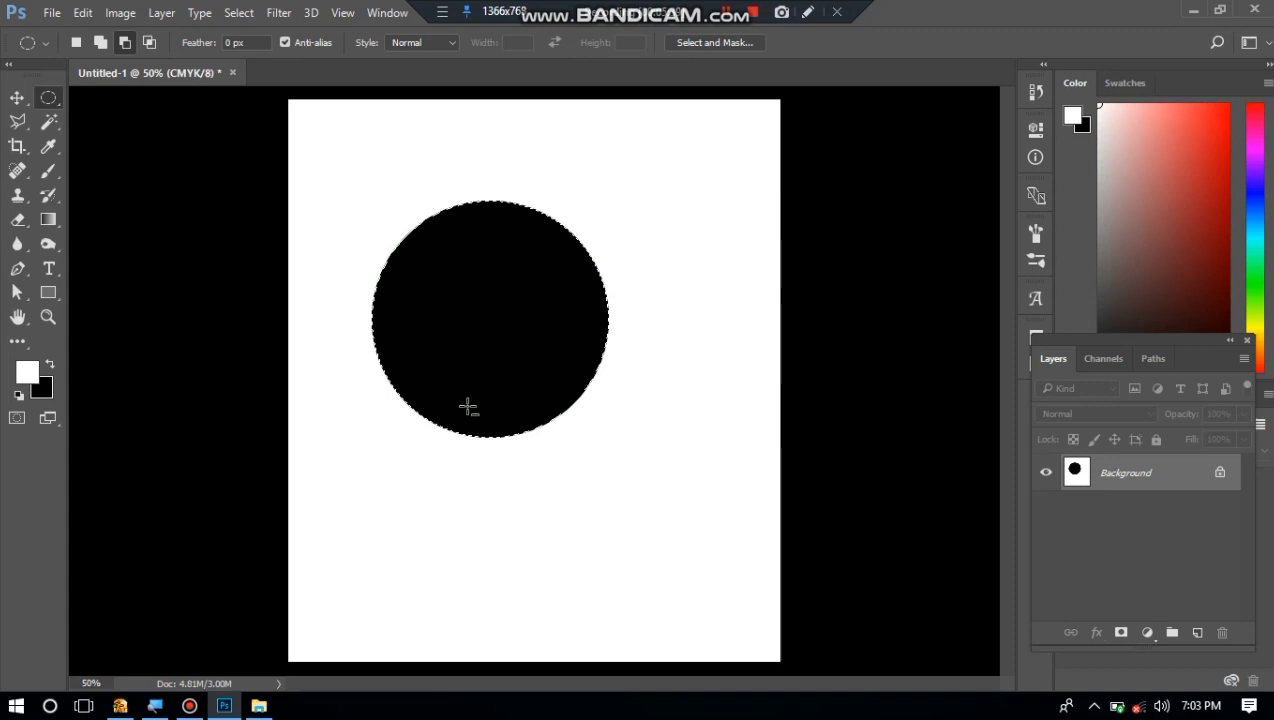
Add an ellipse in the canvas's upper right to the existing selection, fill it with black and deselect.
left_click(105, 42)
left_click_drag(608, 135, 785, 293)
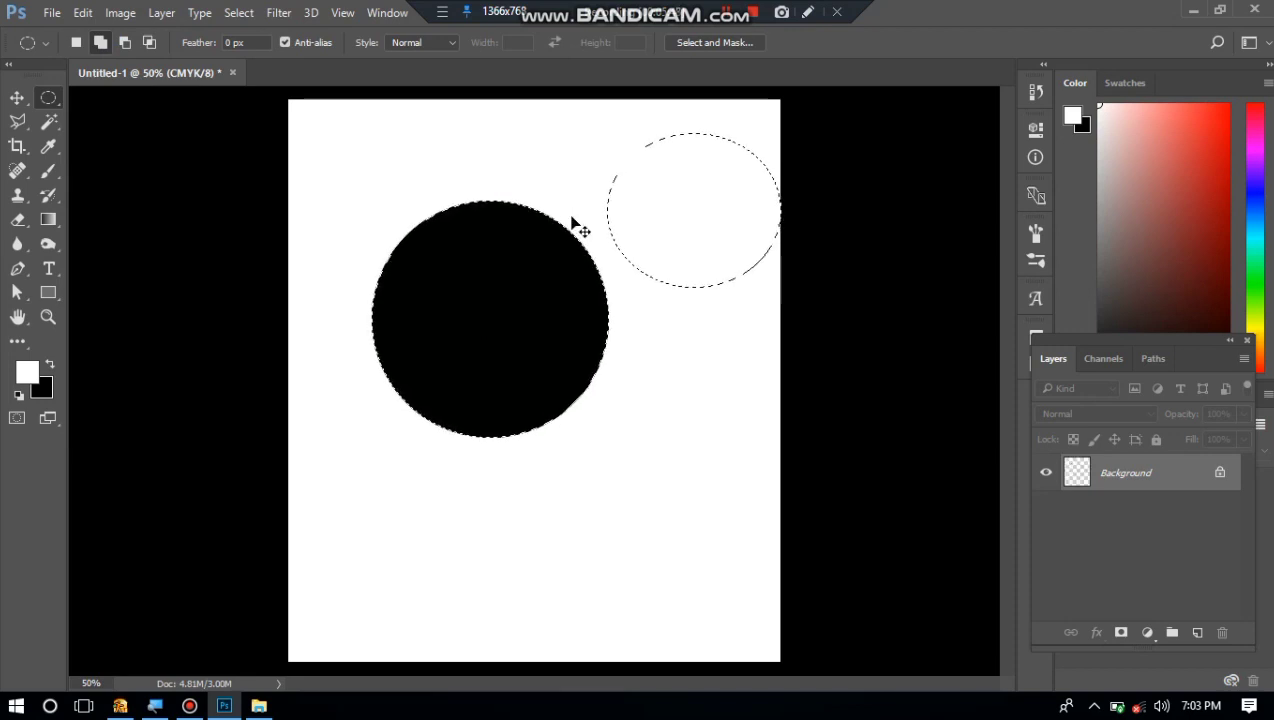
key("ctrl+BackSpace")
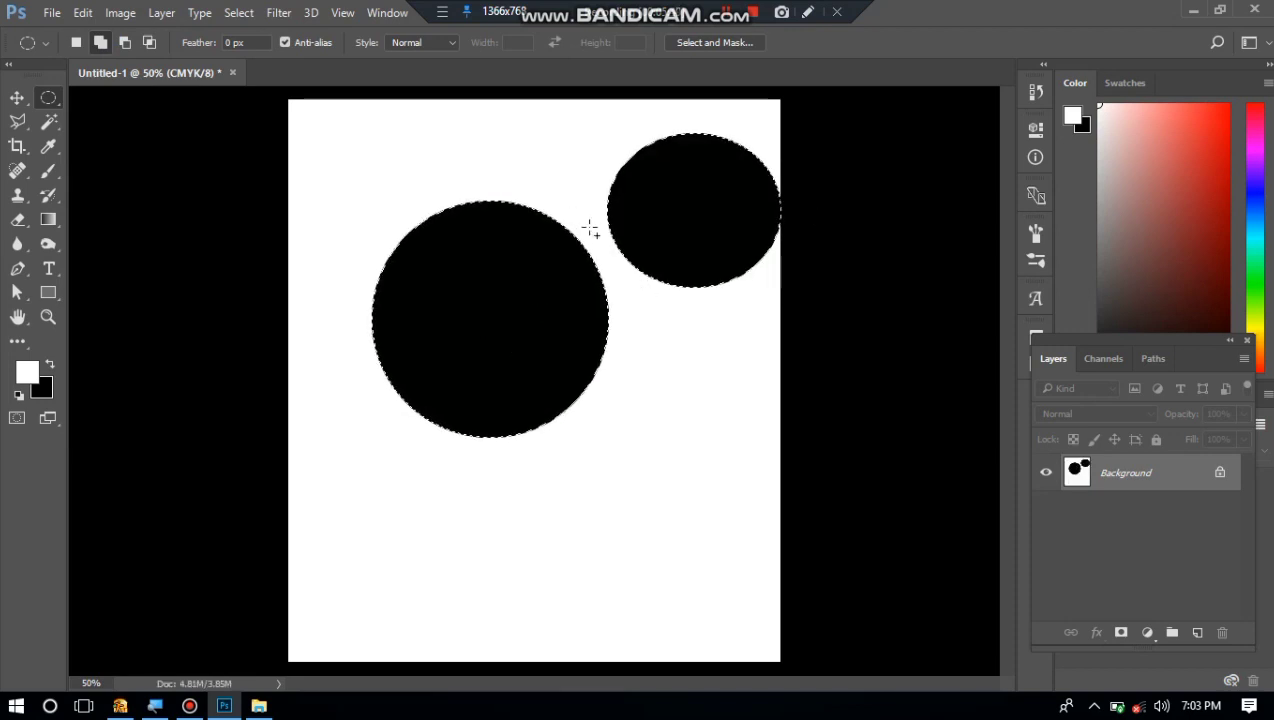
key("ctrl+d")
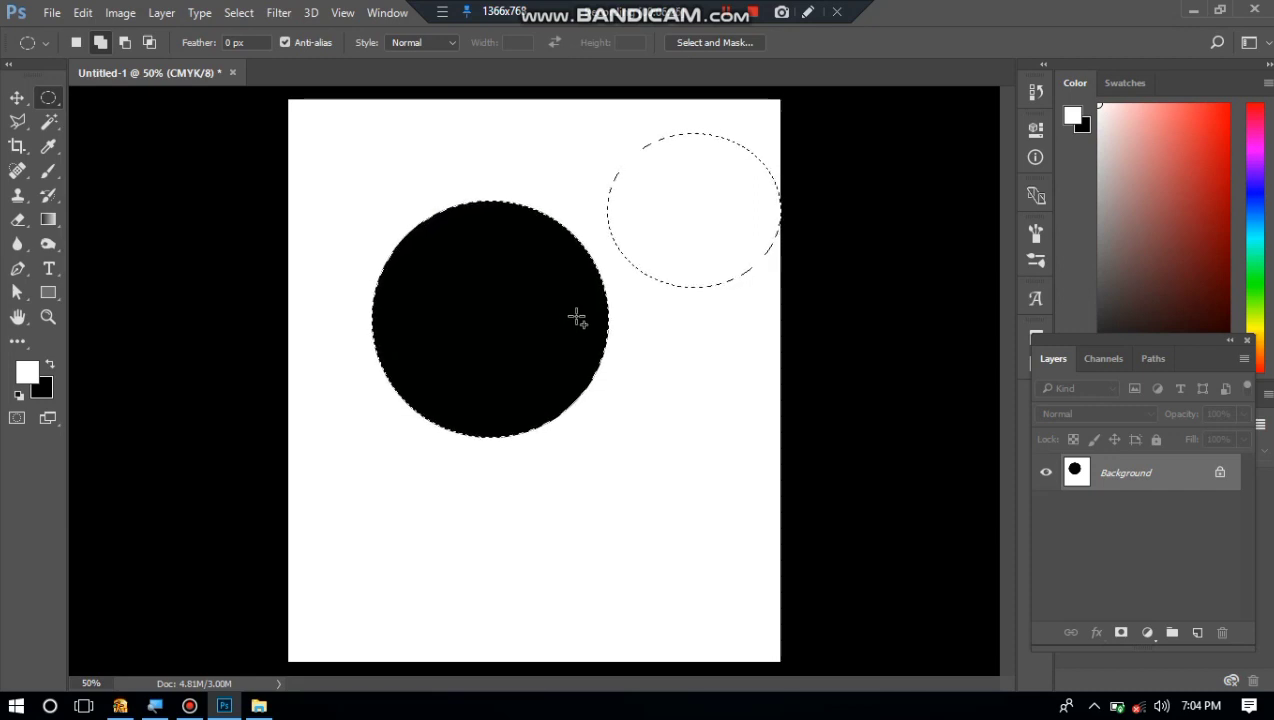
key("ctrl+BackSpace")
key("ctrl+d")
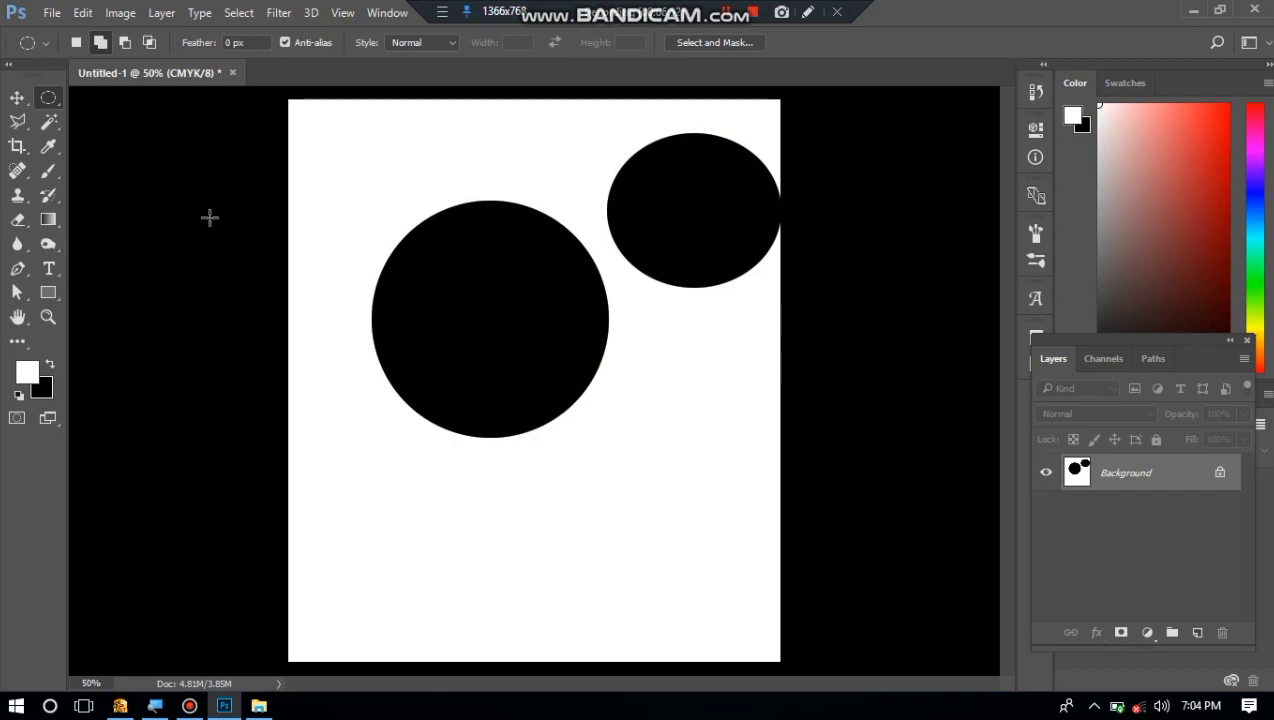
Step back to the unfilled circular selection, refill only that circle with black and deselect.
key("ctrl+alt+z")
key("ctrl+alt+z")
key("ctrl+alt+z")
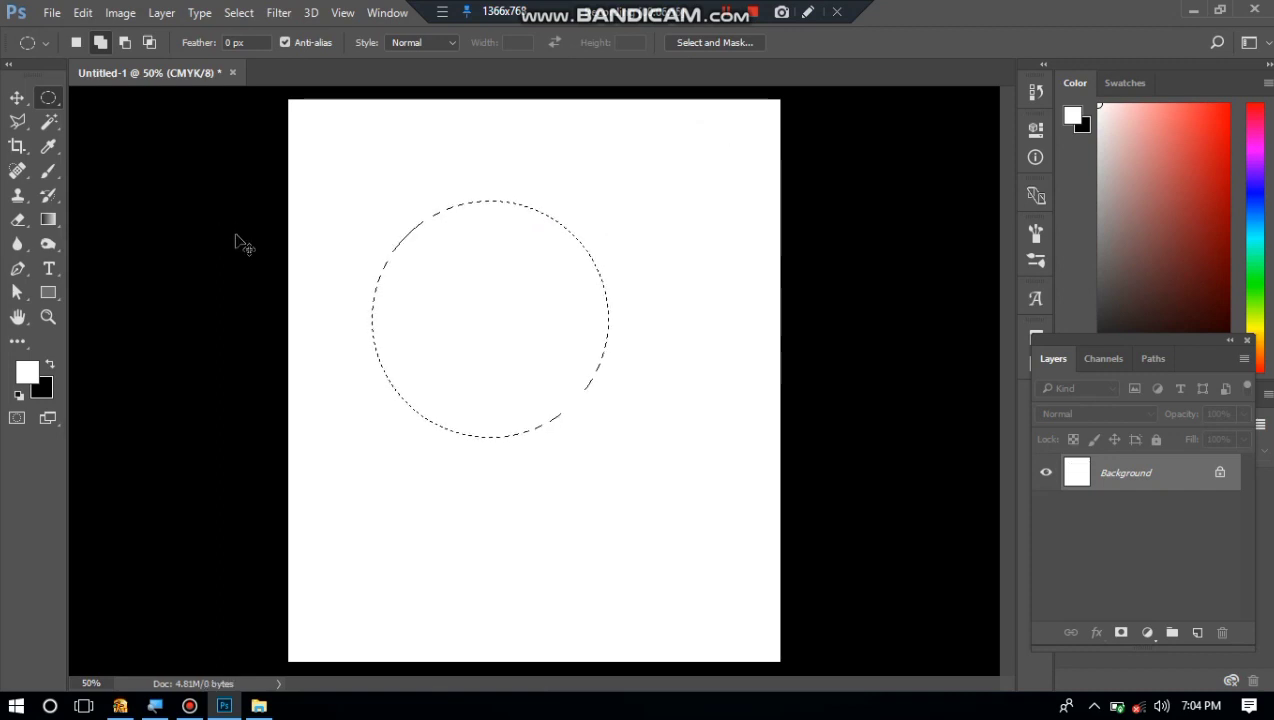
key("ctrl+Delete")
key("ctrl+d")
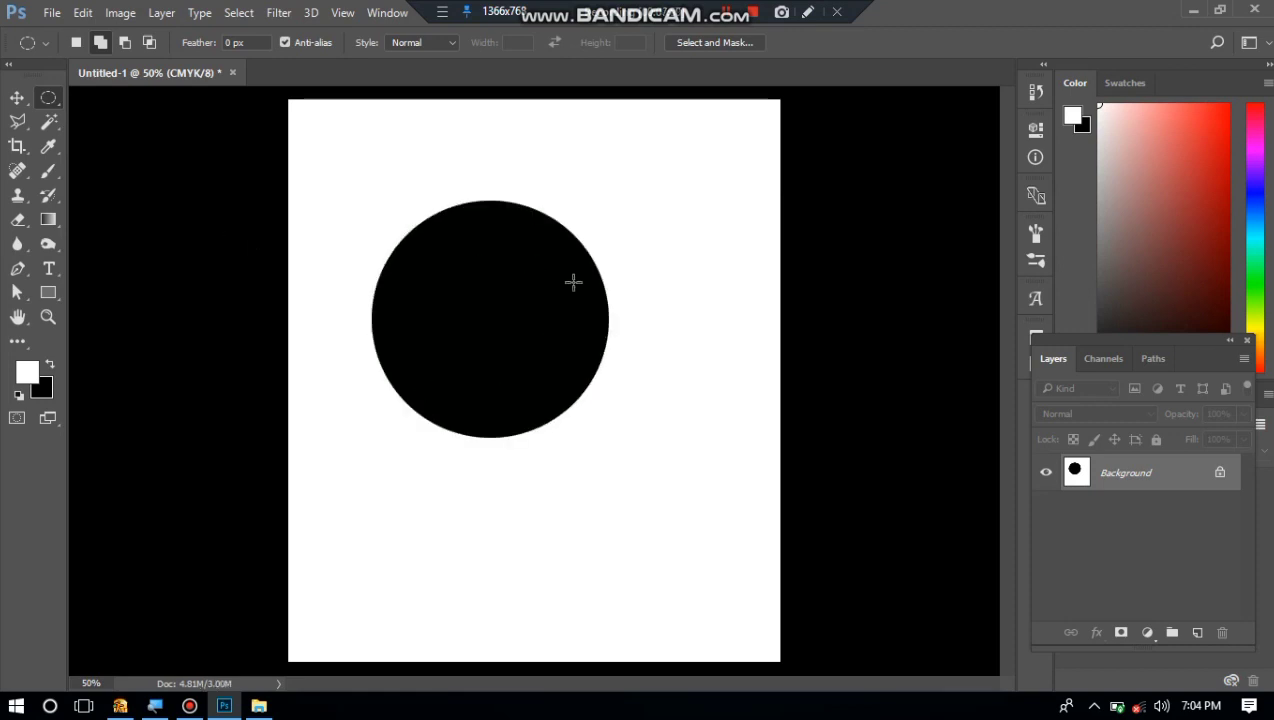
Duplicate the Background as a new layer and place a further copy of it lower on the canvas with the Move tool.
left_click(16, 97)
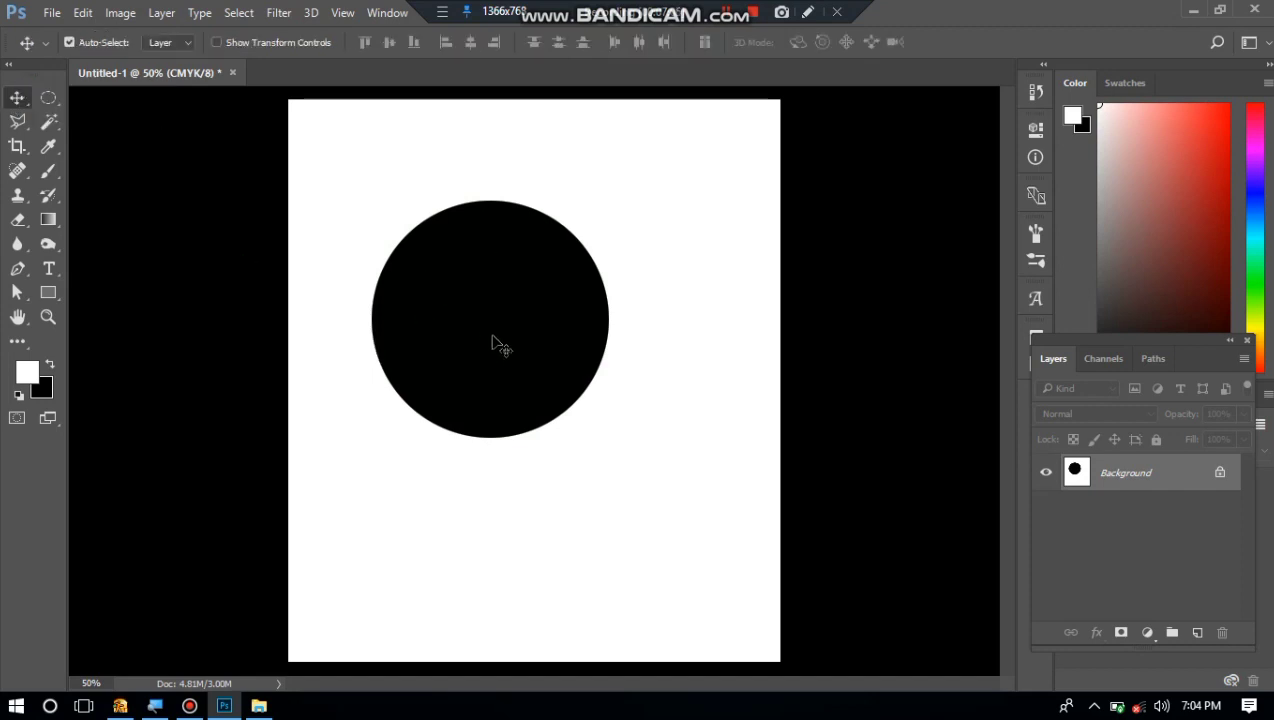
key("ctrl+j")
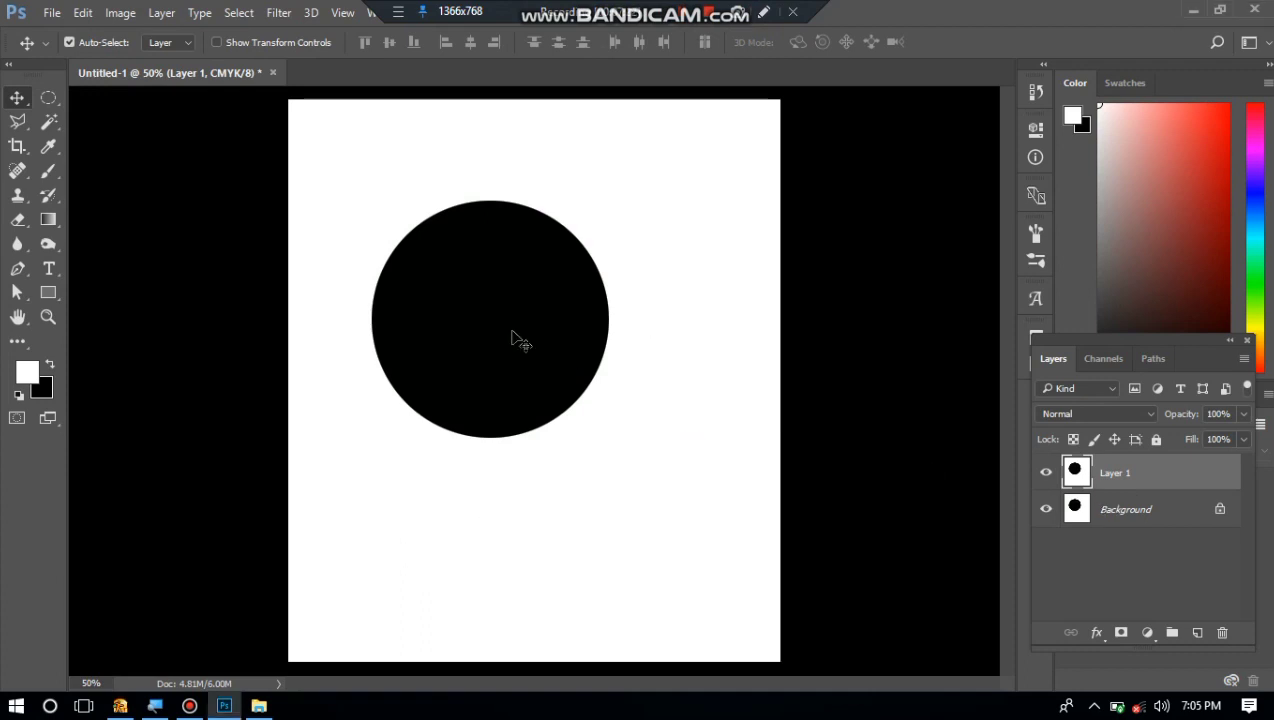
left_click_drag(512, 337, 463, 592)
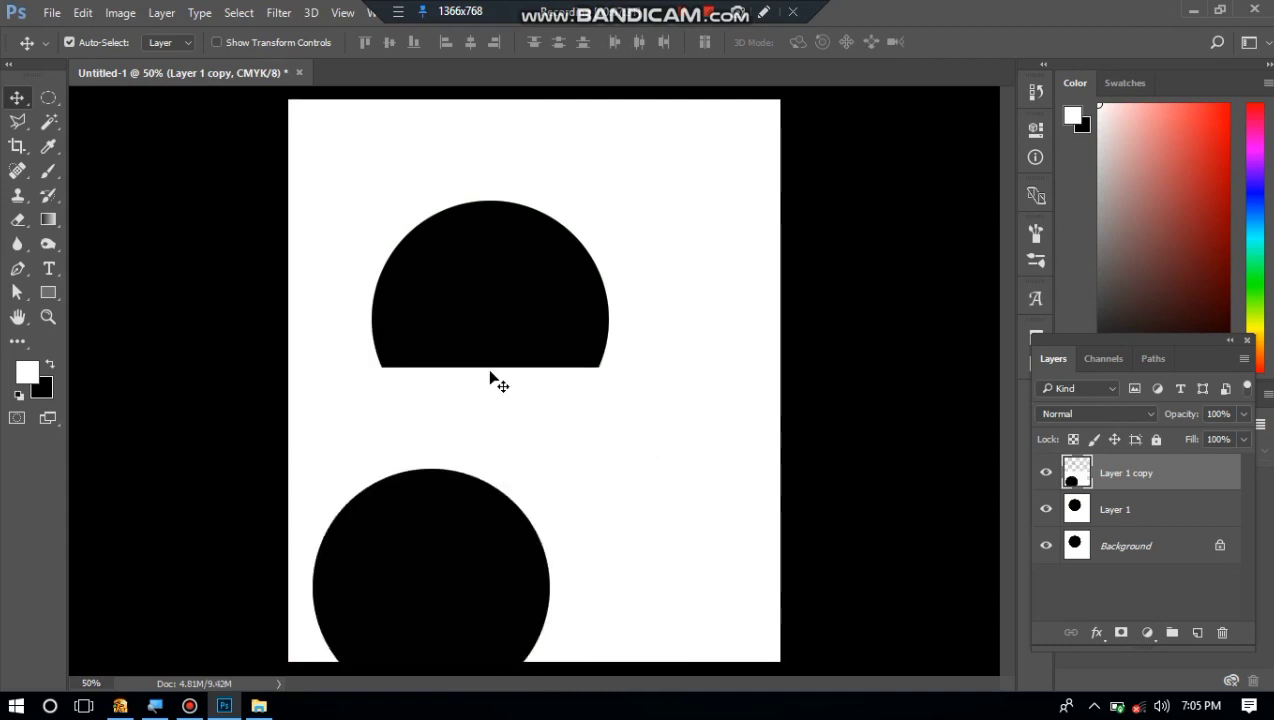
left_click(1168, 512)
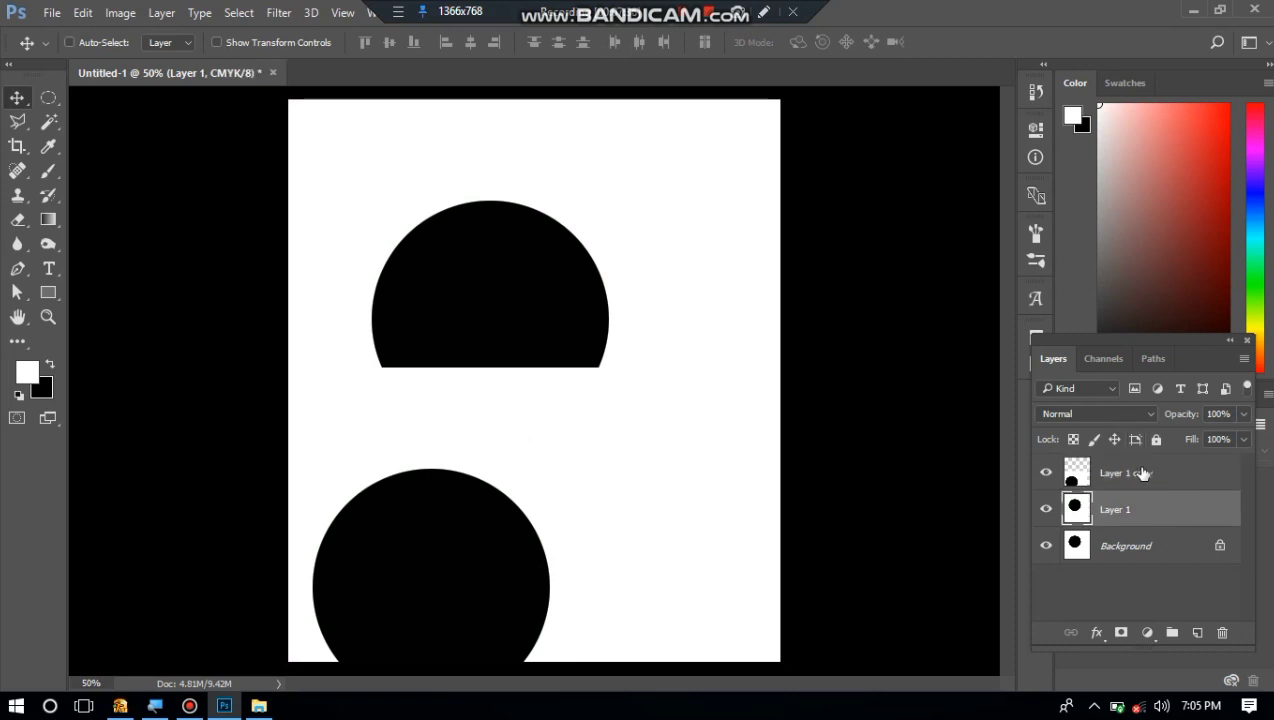
Undo the layer duplications back to the single Background layer.
key("ctrl+alt+z")
key("ctrl+alt+z")
key("ctrl+alt+z")
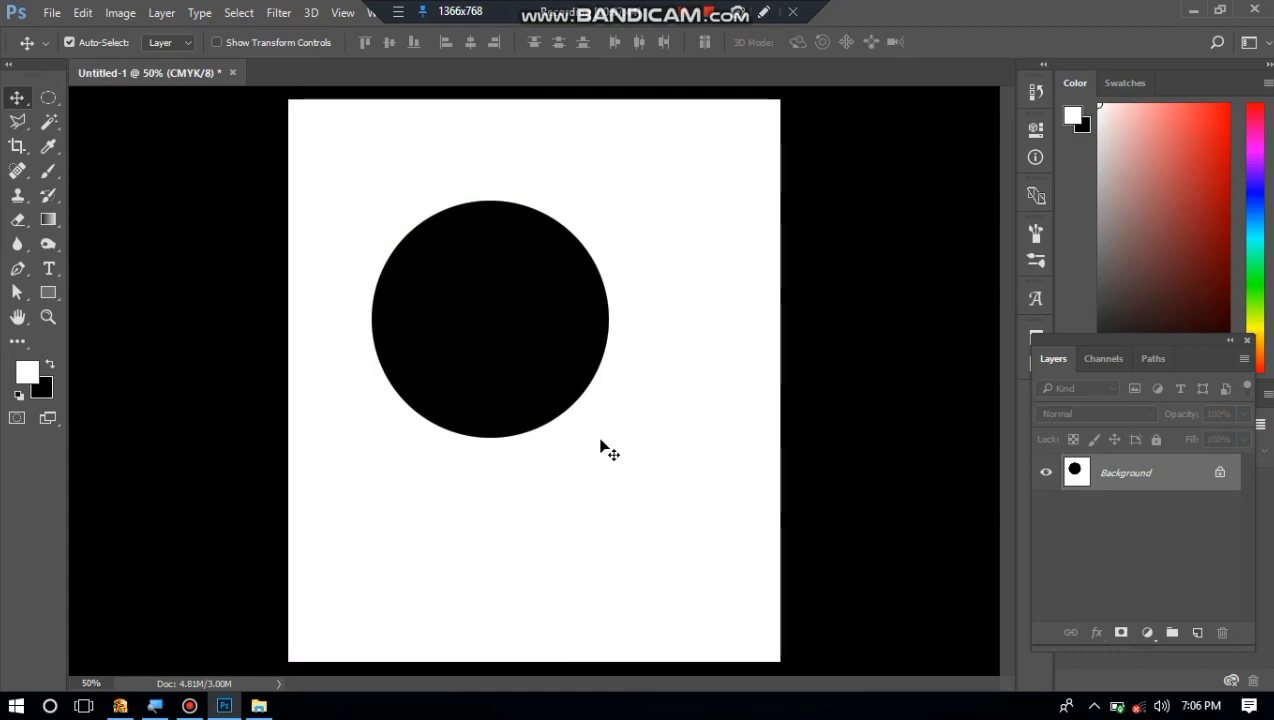
key("ctrl")
left_click_drag(516, 290, 543, 309)
left_click(543, 309)
key("ctrl+alt+z")
key("ctrl+alt+z")
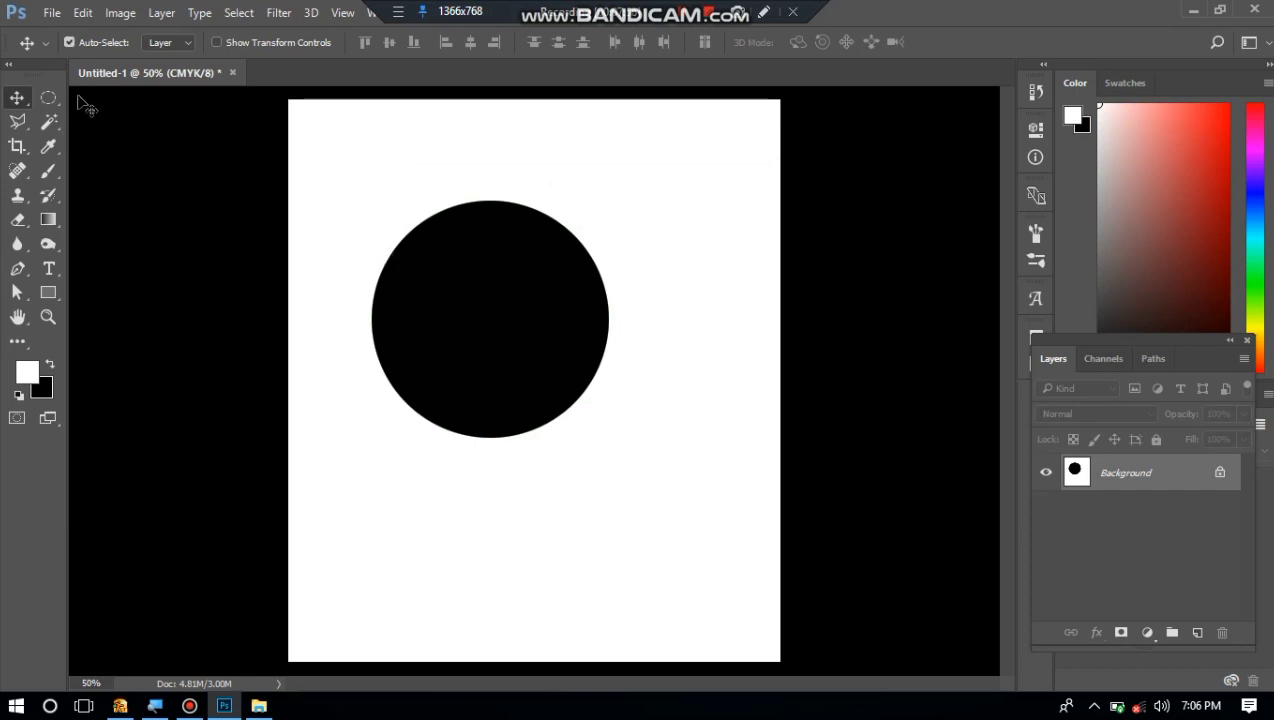
Draw an elliptical selection to the upper right of the black circle and clear it.
left_click(48, 98)
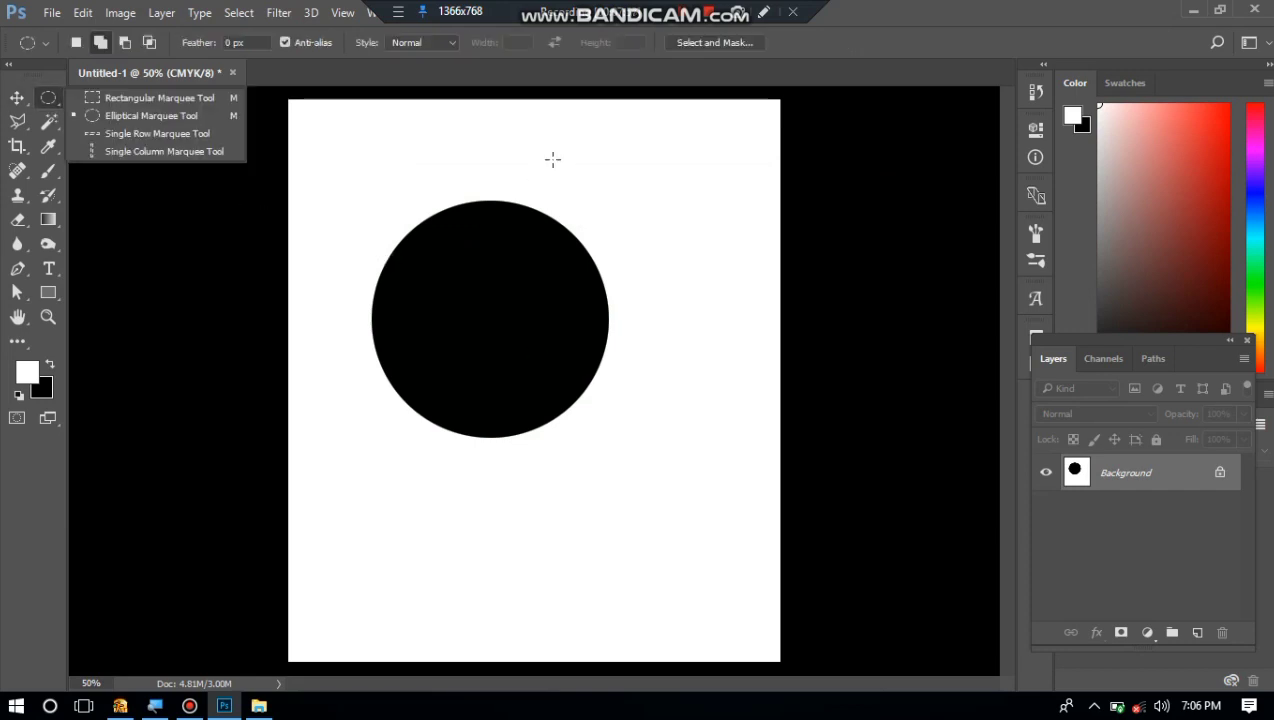
left_click_drag(586, 148, 751, 301)
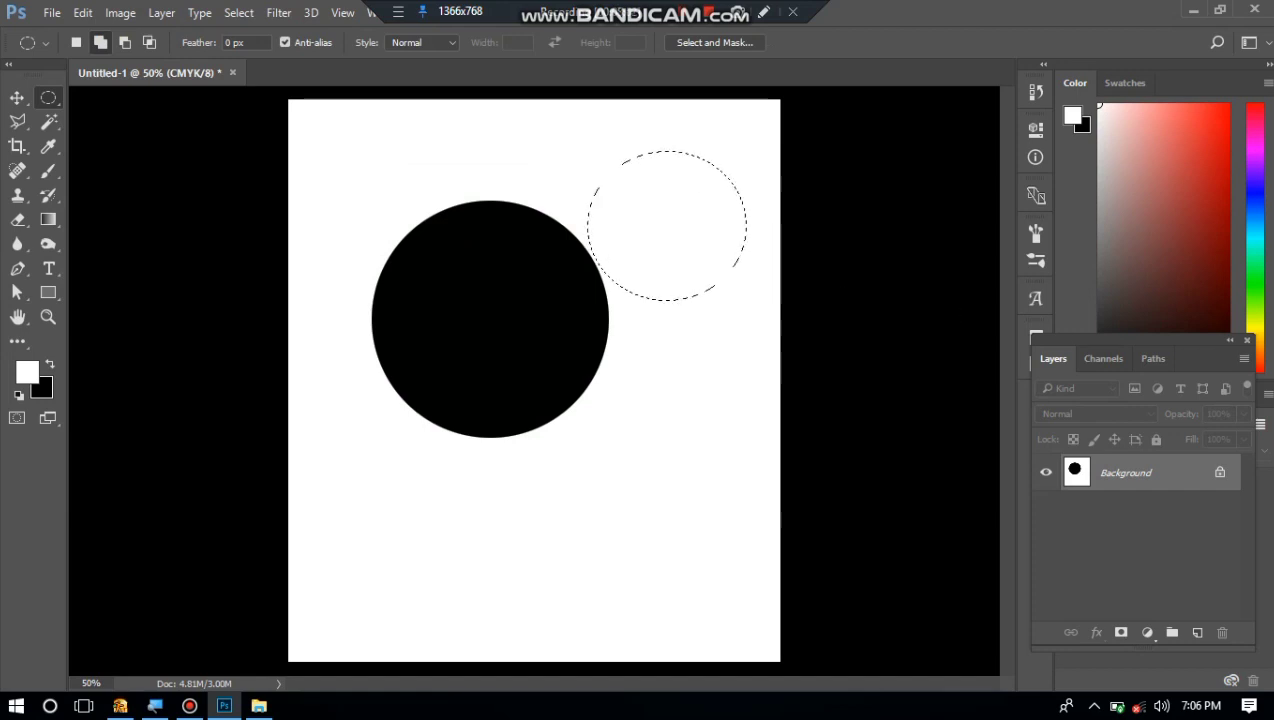
left_click(185, 125)
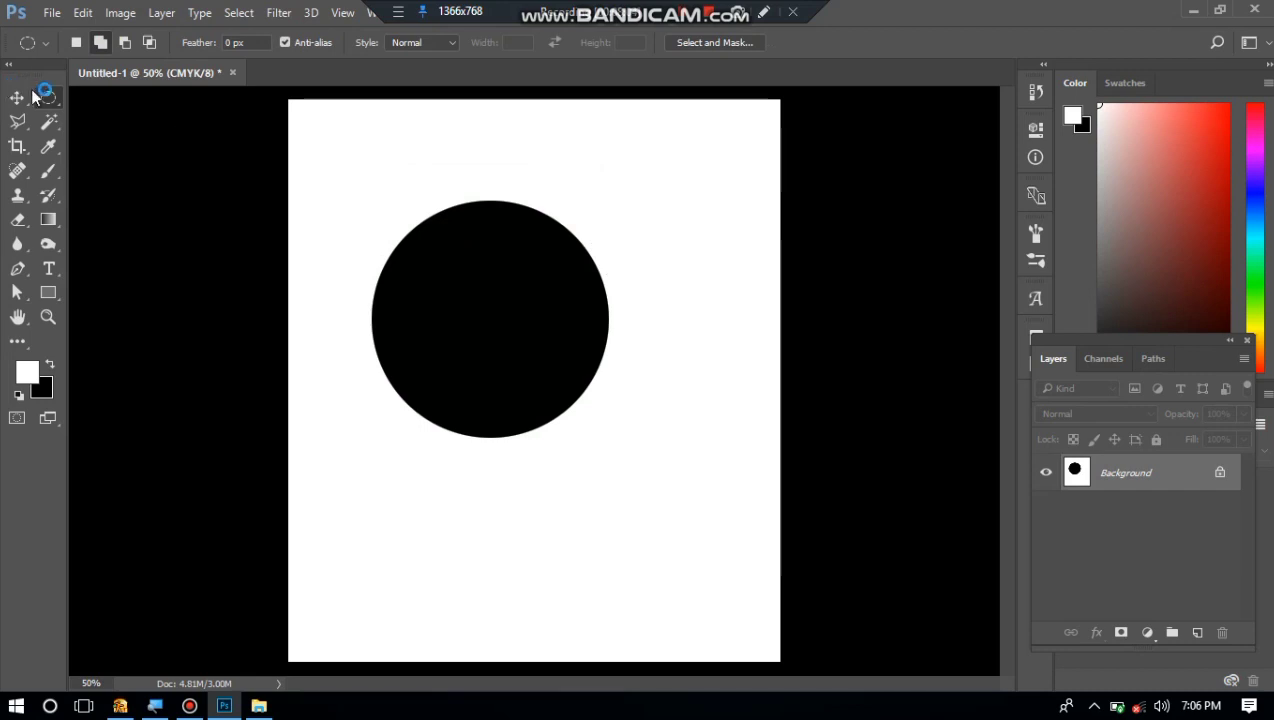
Select a rectangle from the circle's left part to the canvas's right edge with the Rectangular Marquee and fill it with black.
right_click(46, 98)
left_click(123, 85)
right_click(48, 105)
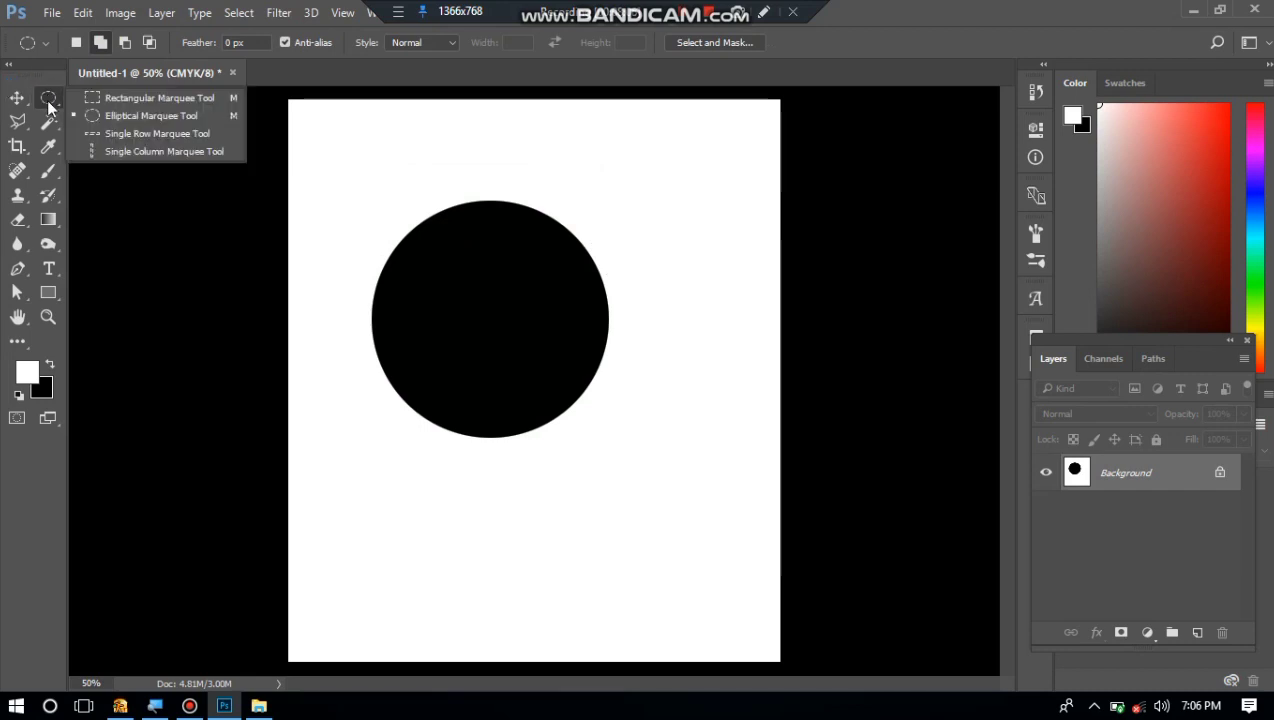
left_click(124, 97)
left_click_drag(449, 149, 813, 475)
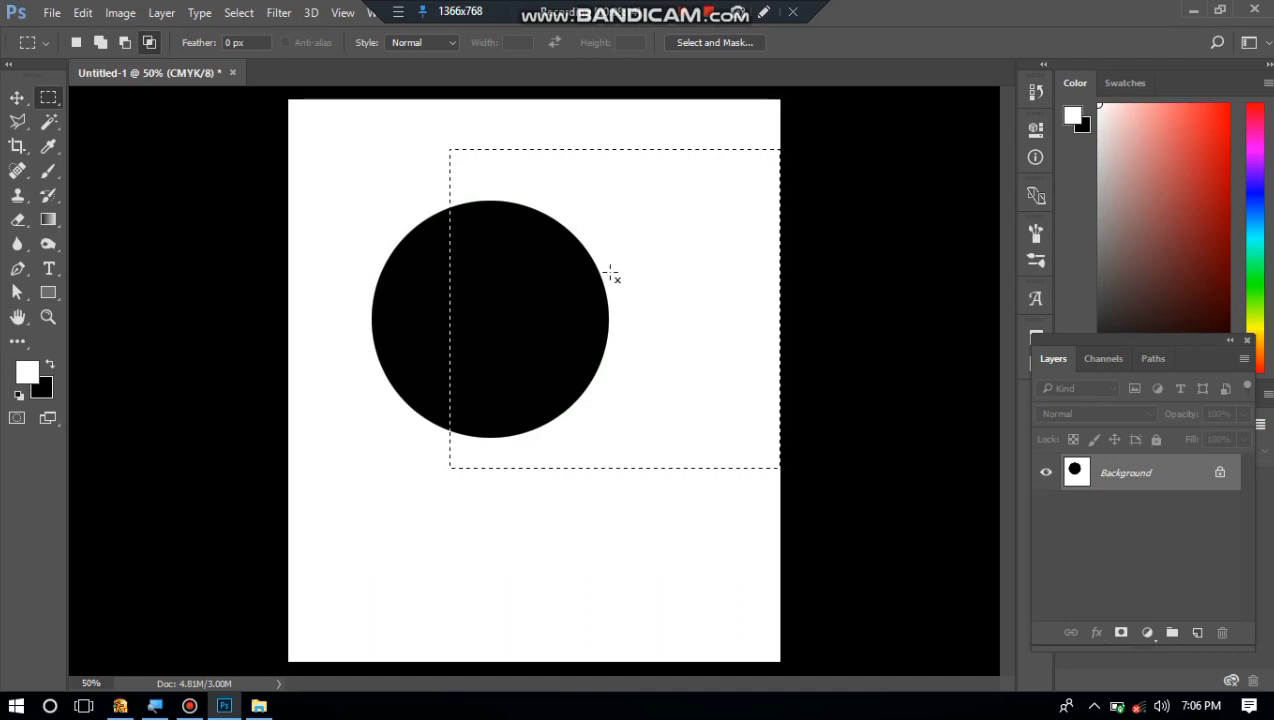
key("ctrl+BackSpace")
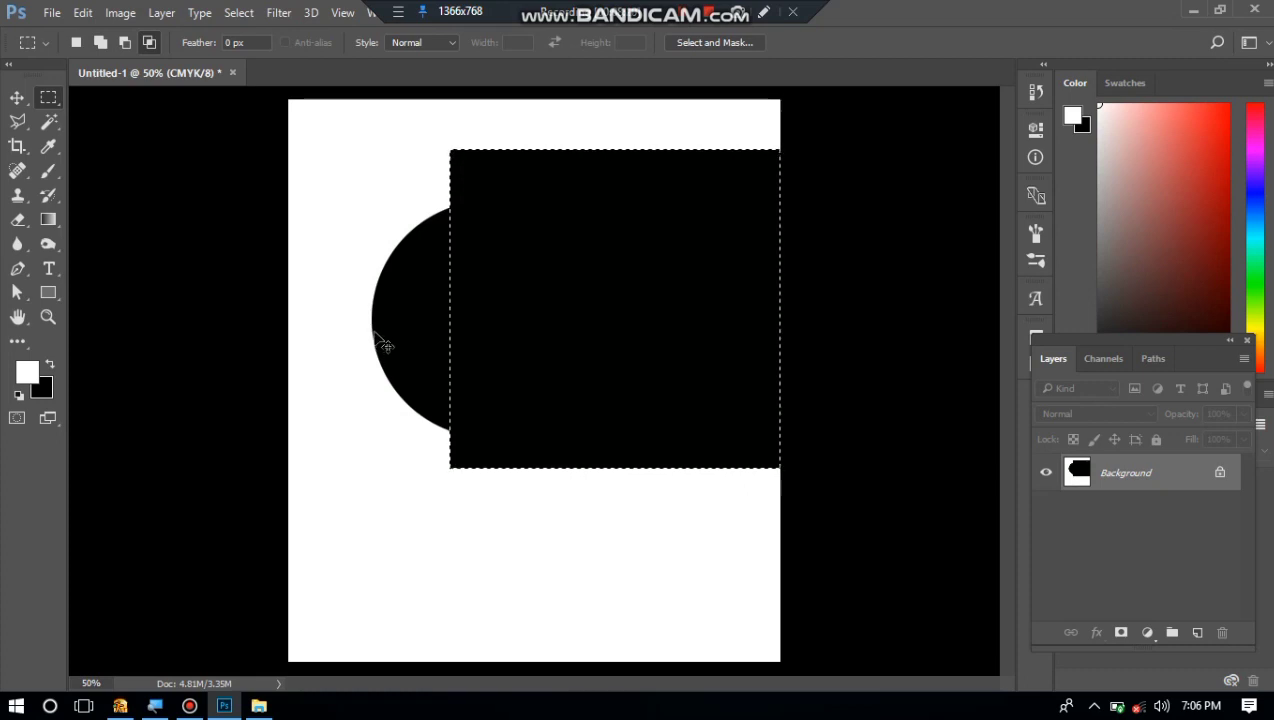
Free Transform the selected black rectangle to about 69% width and 67% height, rotate it clockwise and apply the transform.
key("ctrl+t")
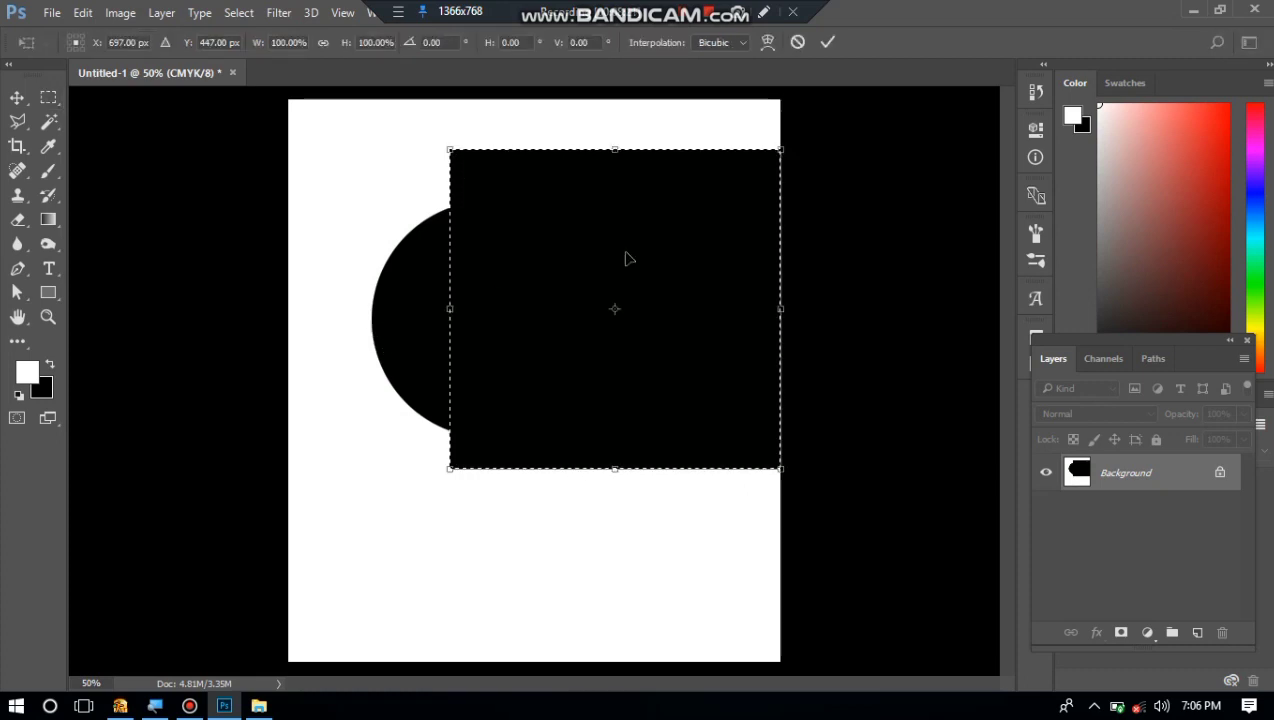
left_click(17, 97)
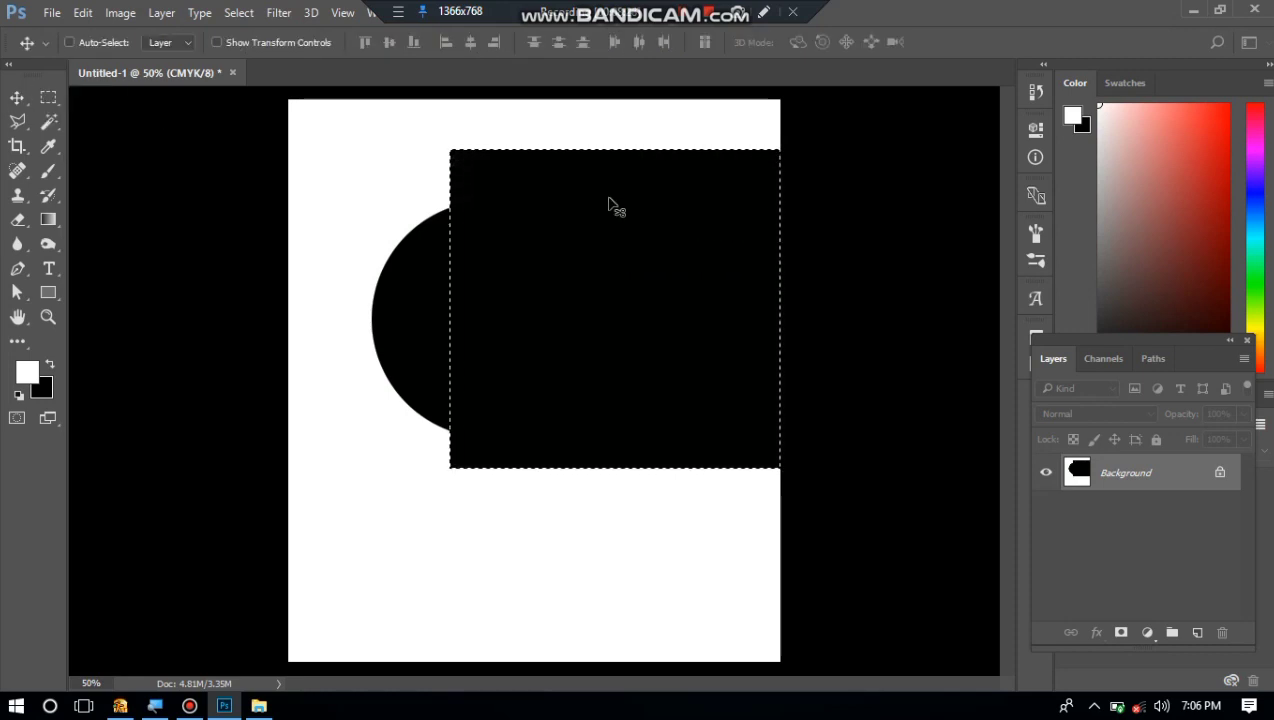
key("ctrl+t")
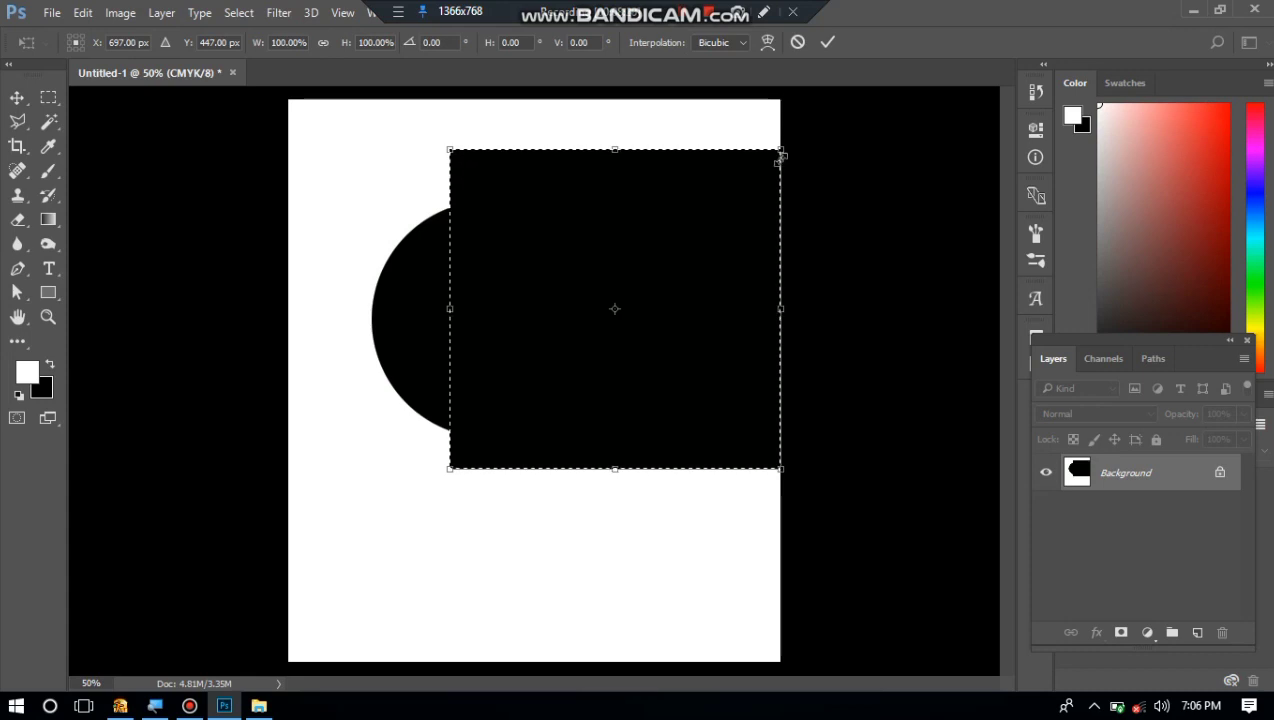
left_click_drag(778, 152, 681, 257)
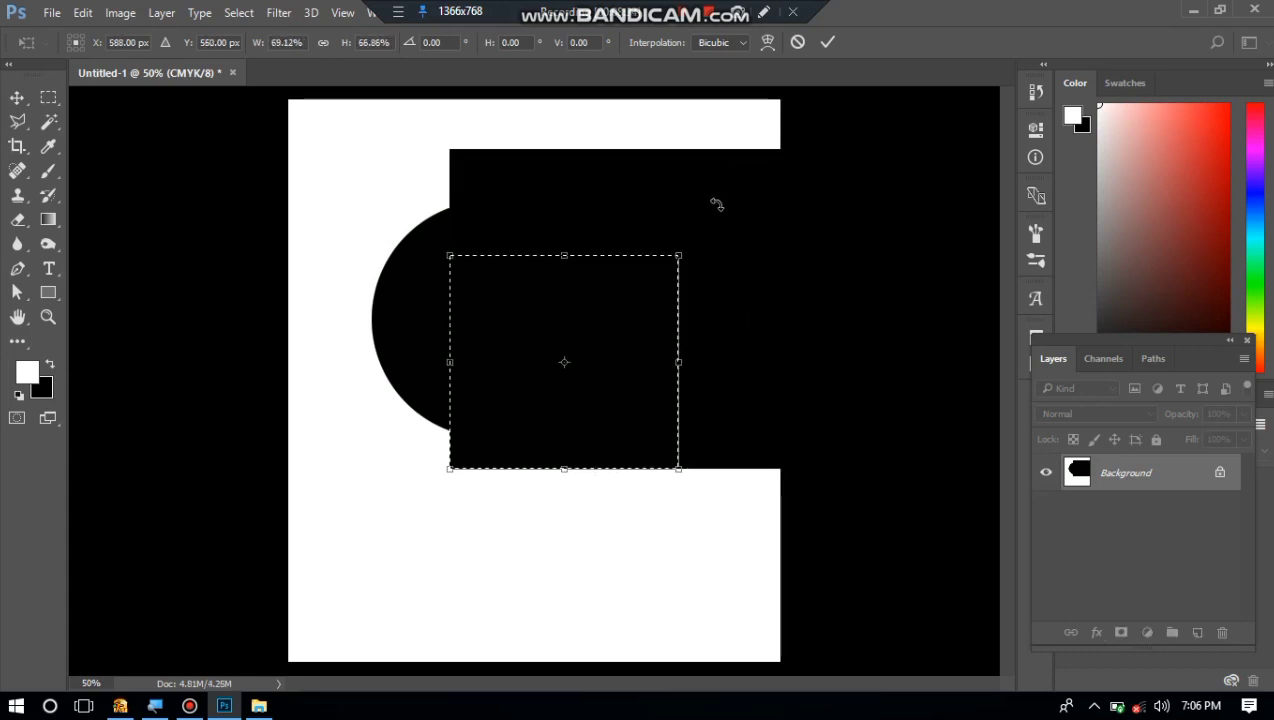
left_click_drag(717, 210, 776, 240)
left_click(827, 44)
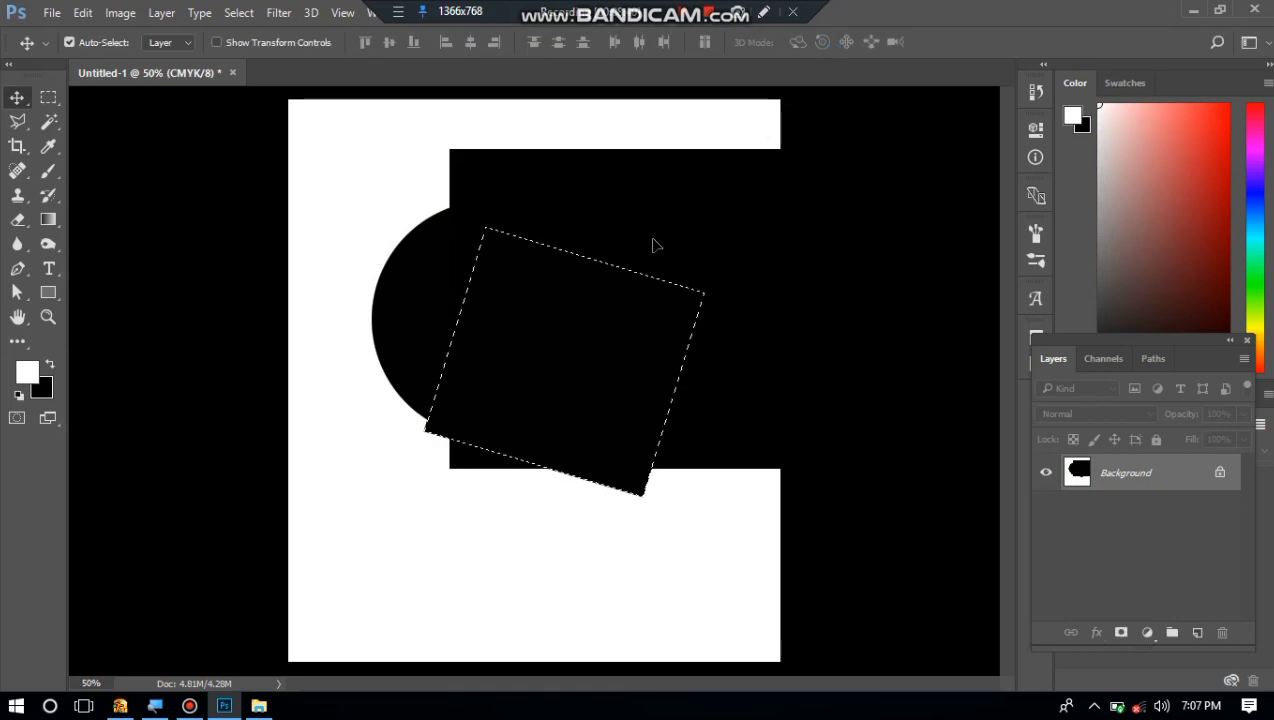
Deselect and try to move the black shape on the Background, declining the conversion to a normal layer.
key("ctrl+d")
left_click(503, 270)
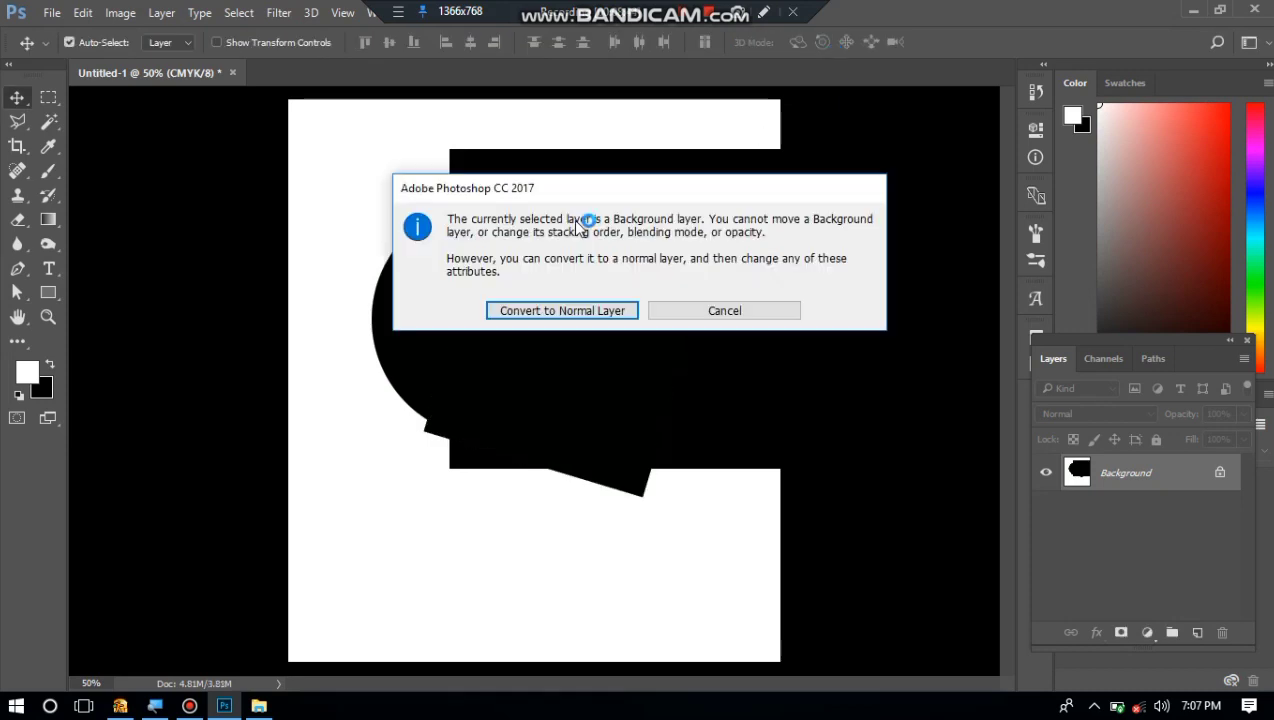
left_click(692, 316)
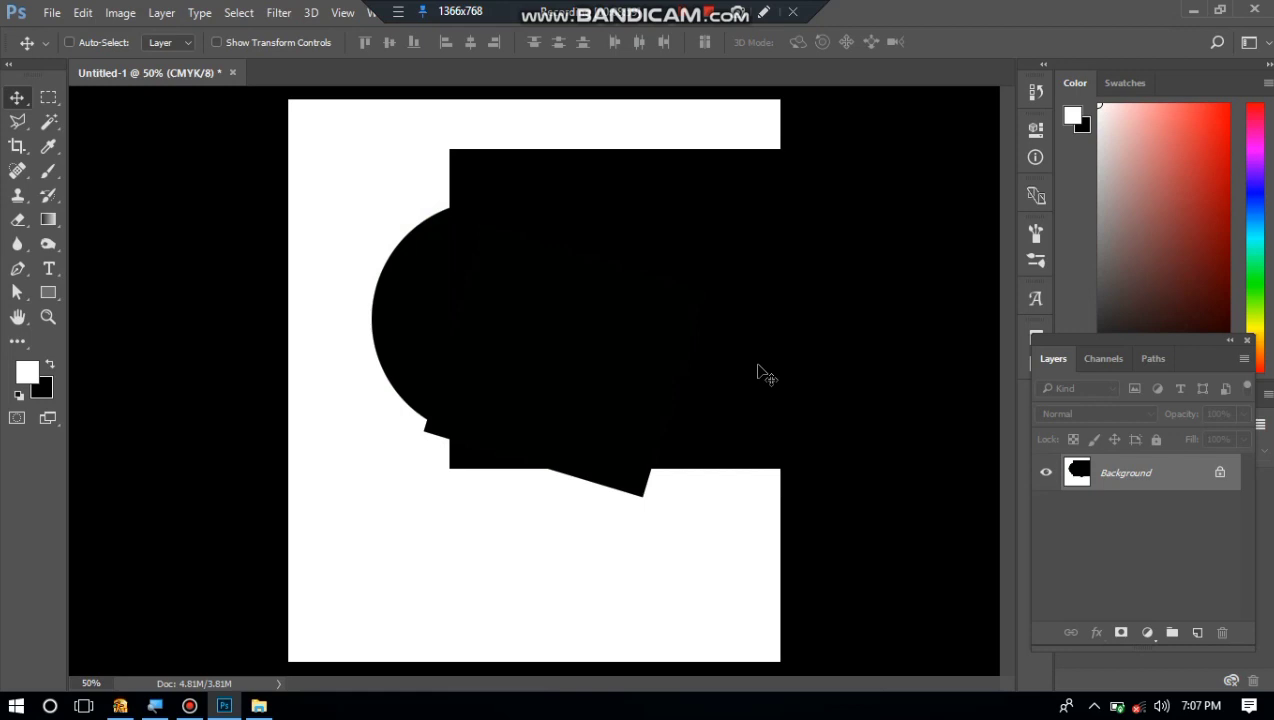
Create a new blank layer with Normal mode and 100% opacity, and delete it.
key("ctrl+shift+n")
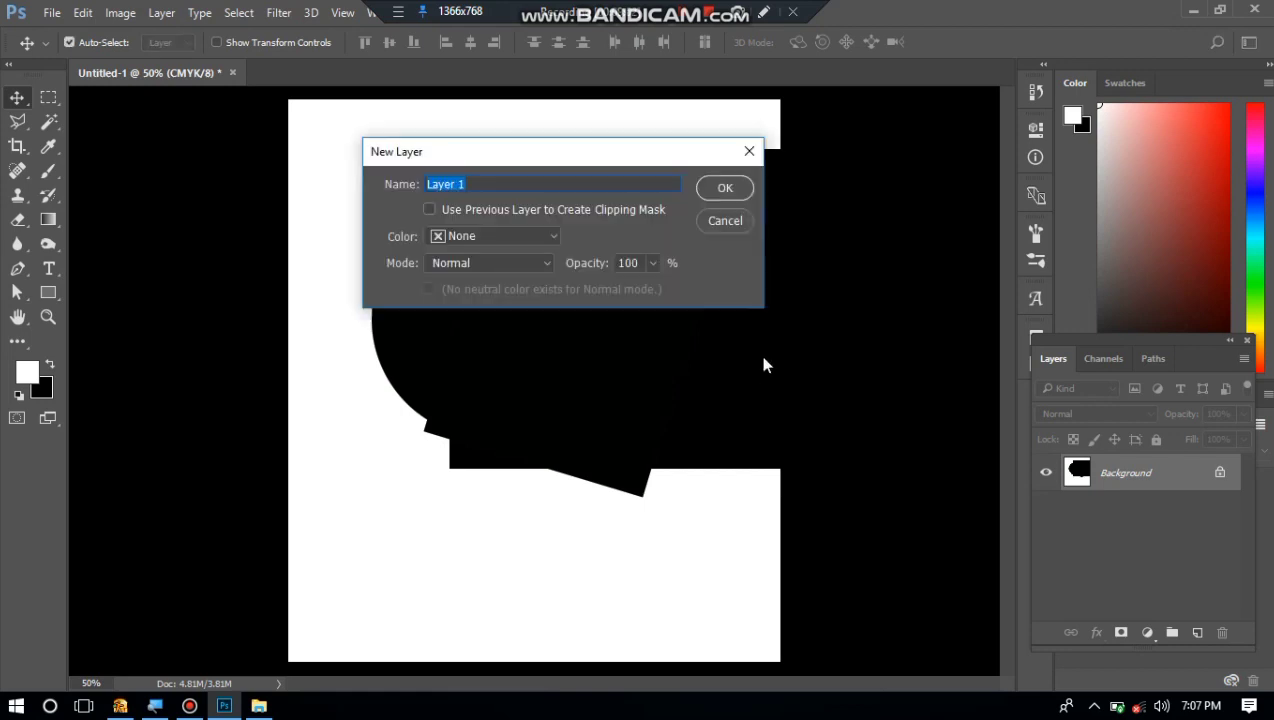
left_click(725, 187)
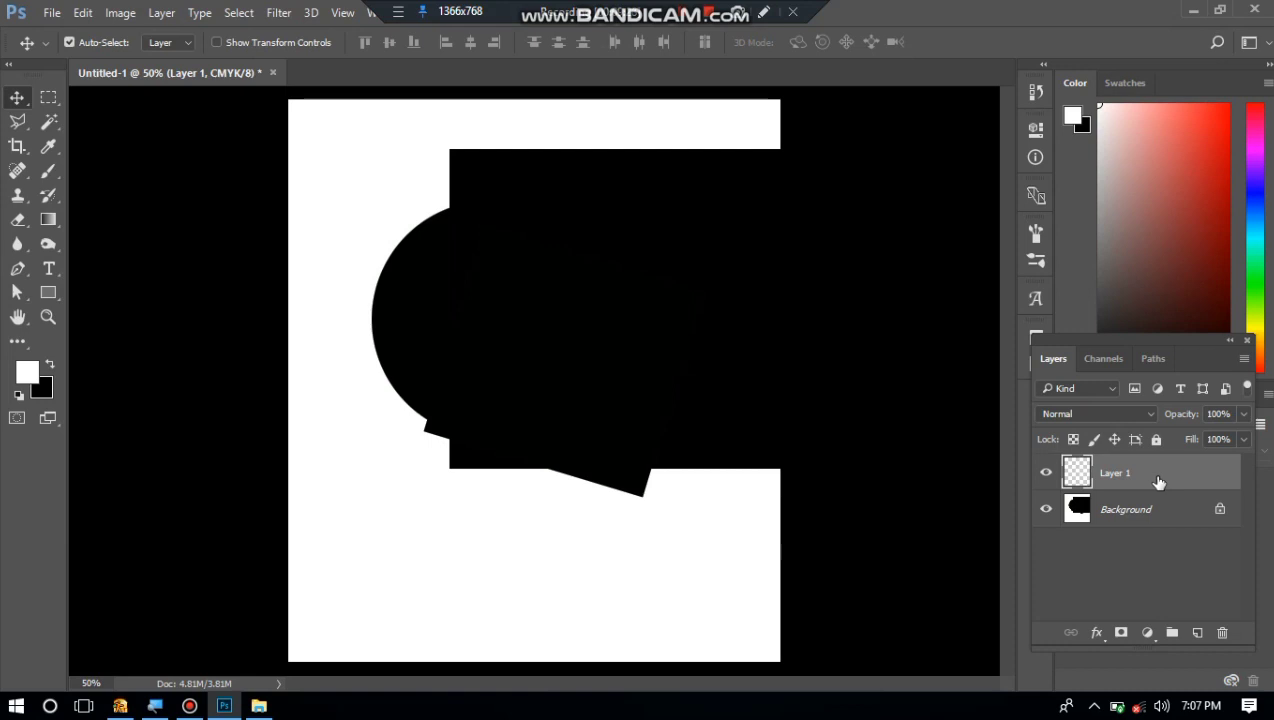
key("Delete")
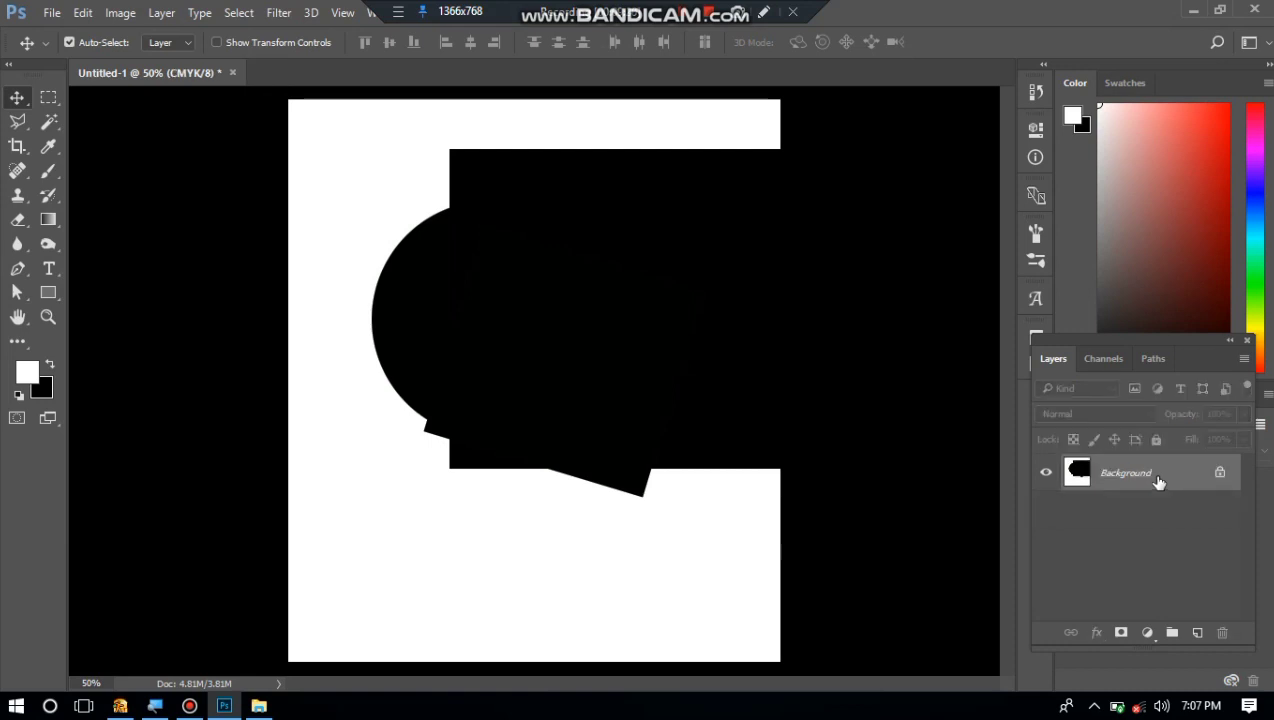
Step backward and forward through the edit history to the single filled black circle, and clear its selection.
key("ctrl+alt+z")
key("ctrl+alt+z")
key("ctrl+alt+z")
key("ctrl+alt+z")
key("ctrl+alt+z")
key("ctrl+alt+z")
key("ctrl+alt+z")
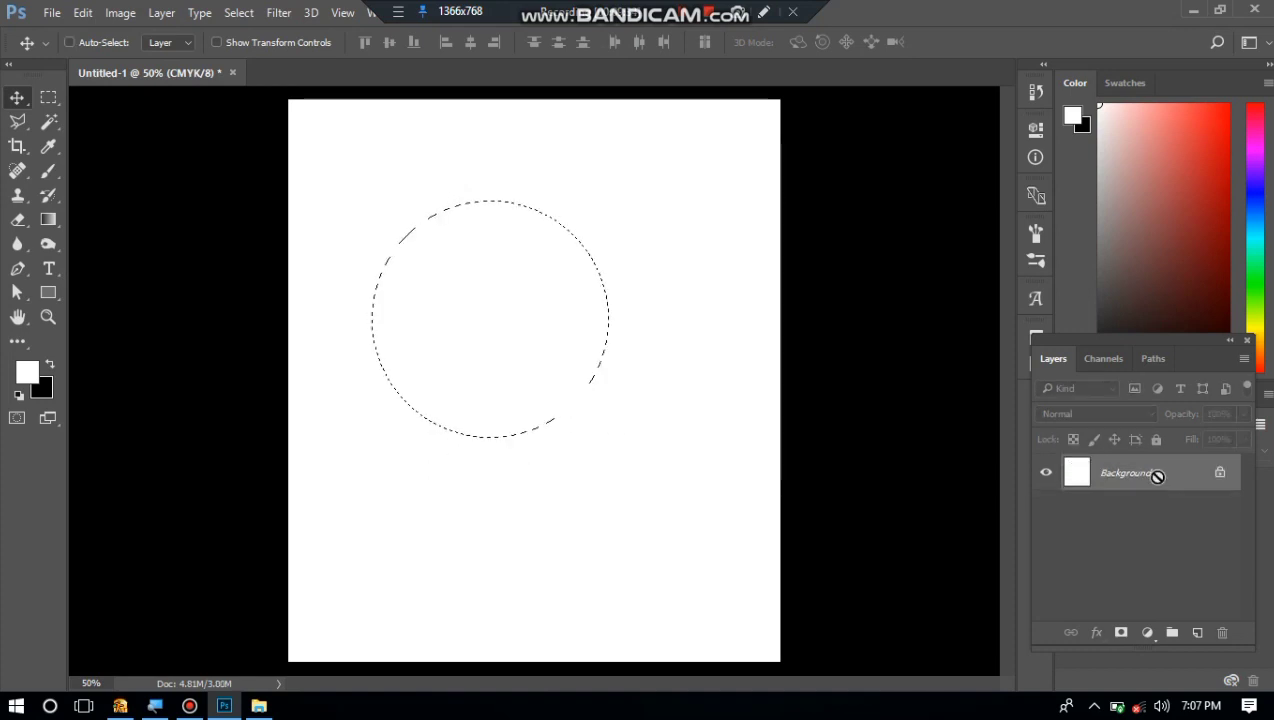
key("ctrl+shift+z")
key("ctrl+shift+z")
key("ctrl+shift+z")
key("ctrl+shift+z")
key("ctrl+shift+z")
key("ctrl+shift+z")
key("ctrl+shift+z")
key("ctrl+shift+z")
key("ctrl+alt+z")
key("ctrl+alt+z")
key("ctrl+alt+z")
key("ctrl+alt+z")
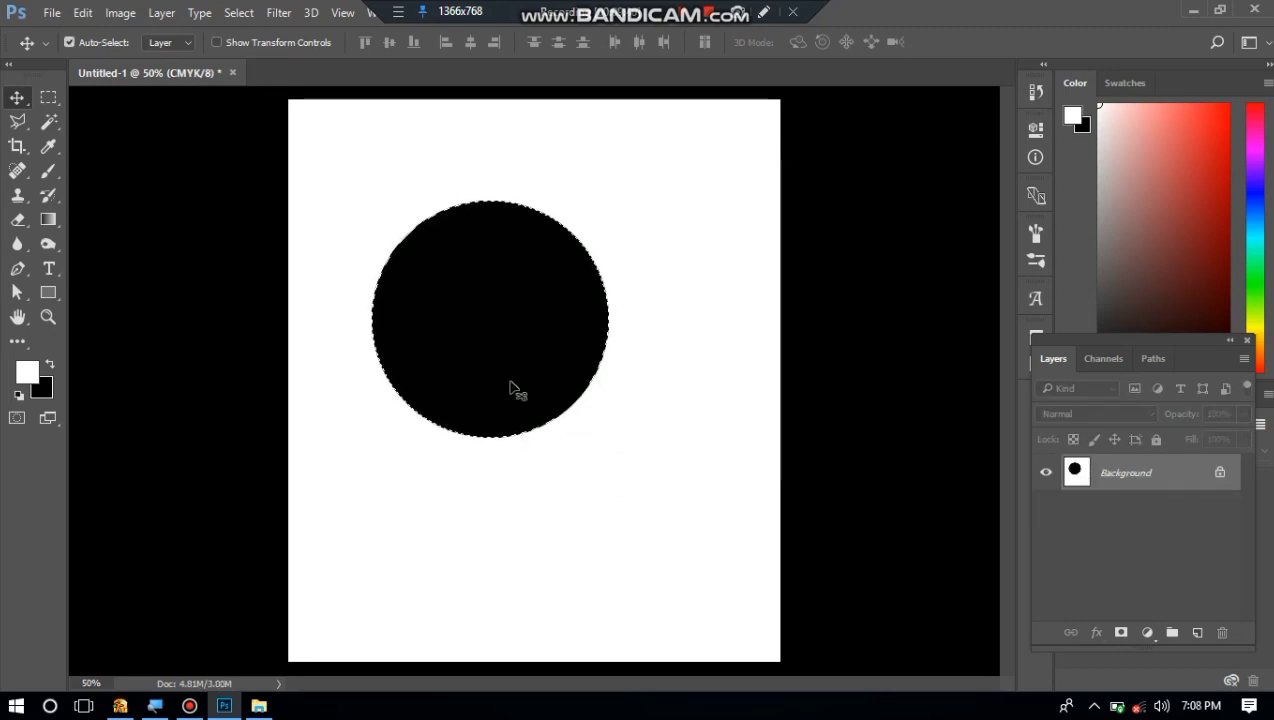
key("ctrl+d")
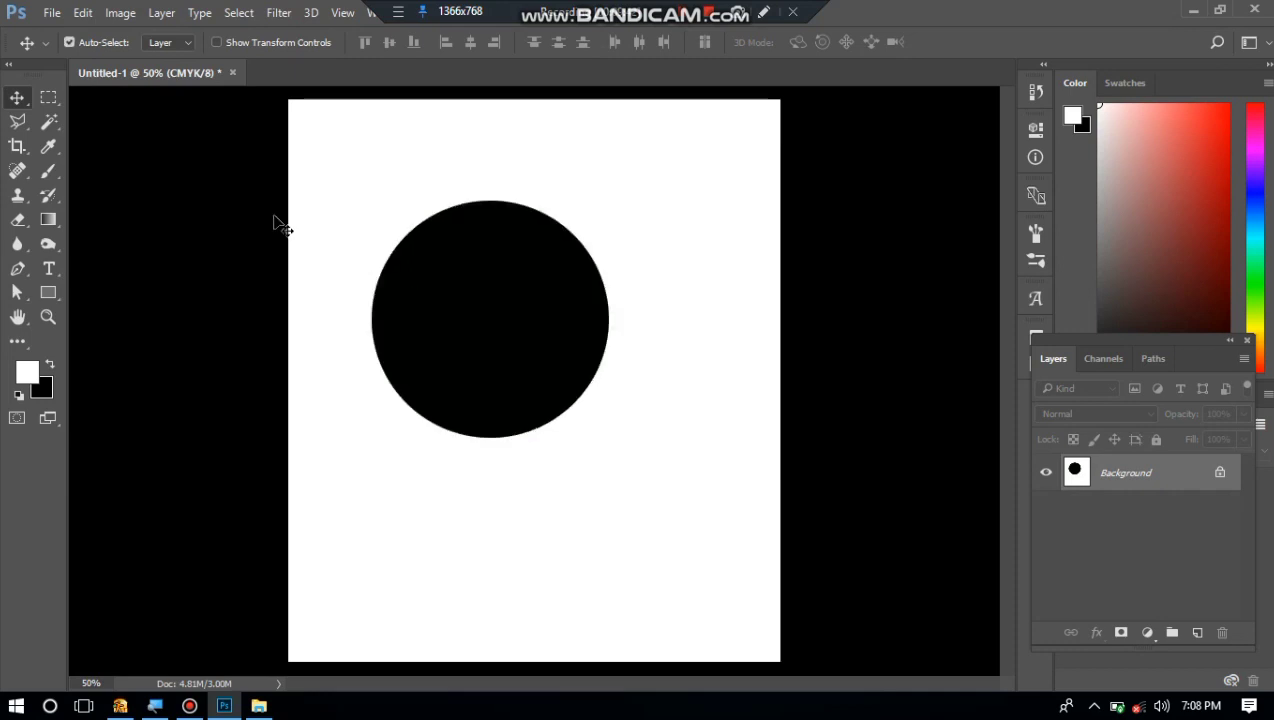
Try intersecting rectangular selections to the upper right of and below the circle, and leave nothing selected.
left_click(45, 99)
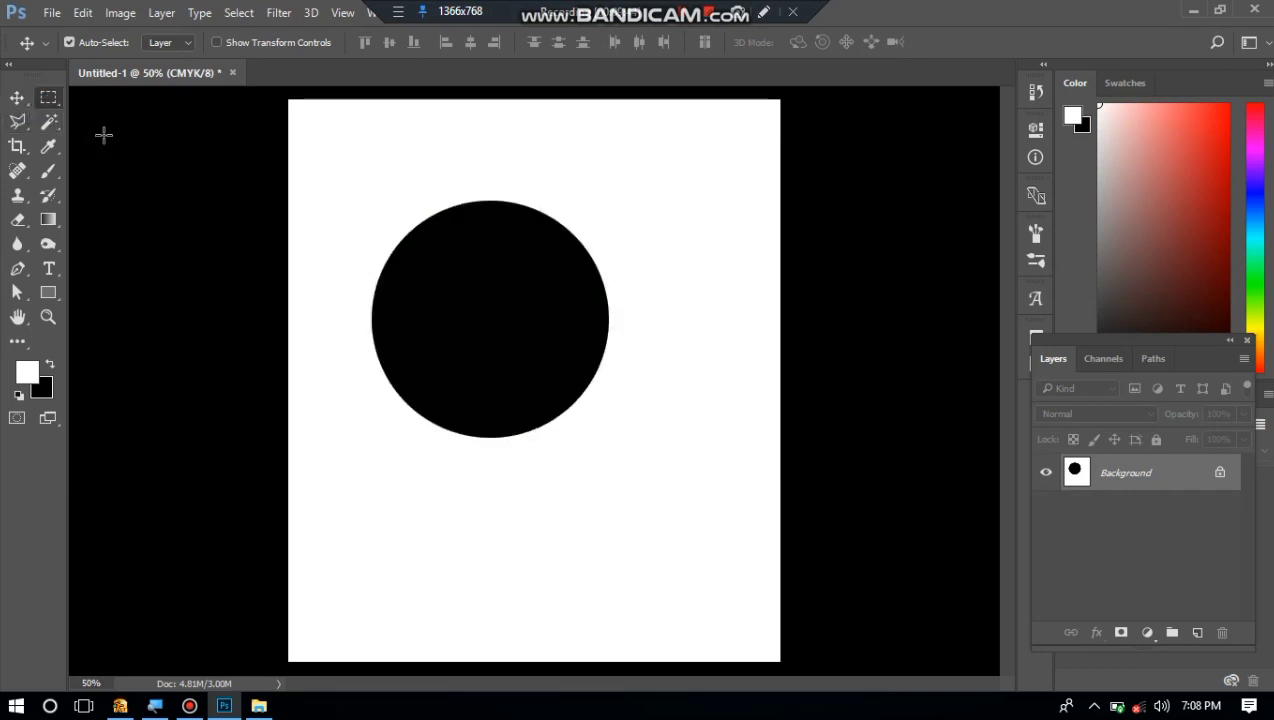
left_click_drag(551, 140, 737, 307)
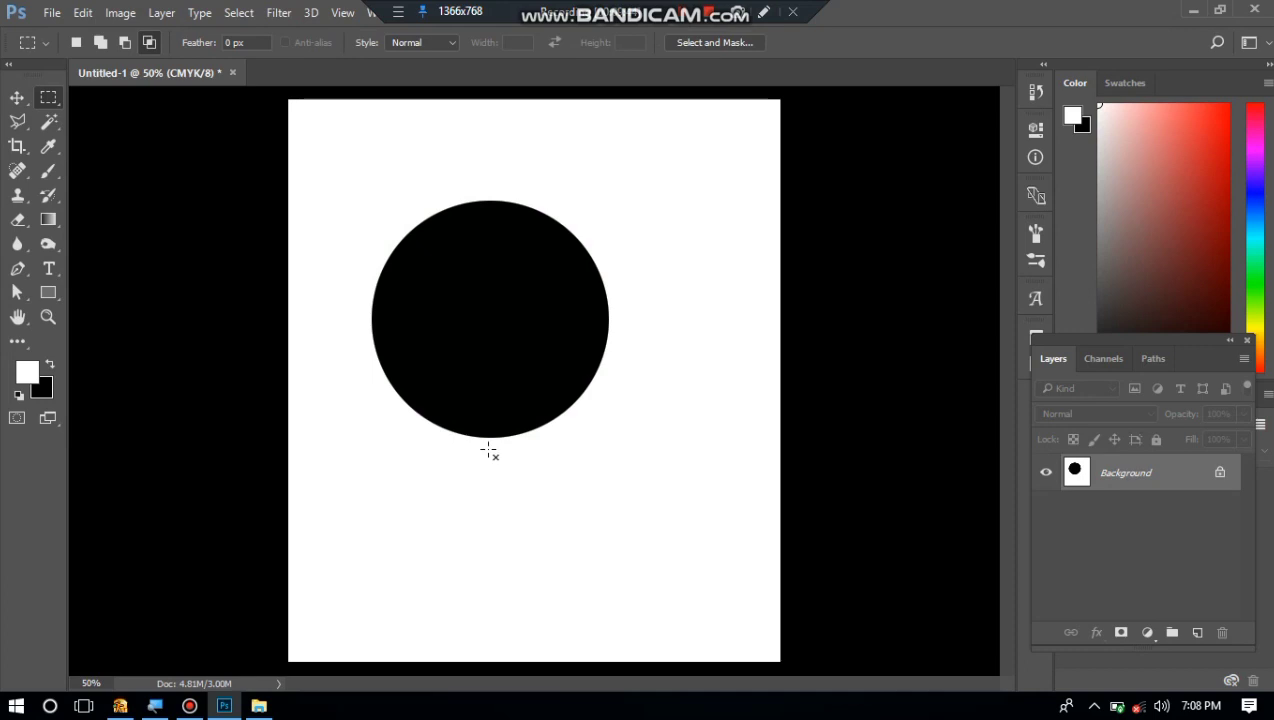
left_click_drag(376, 443, 555, 626)
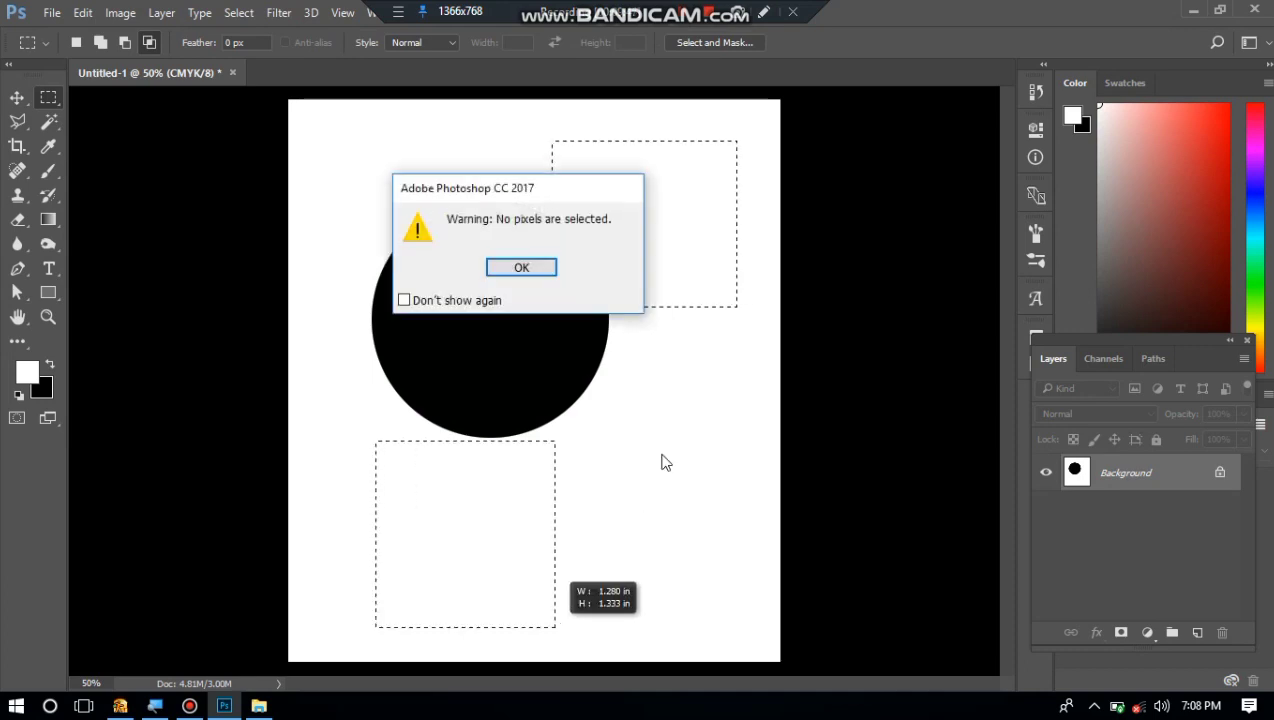
left_click(518, 264)
key("ctrl+d")
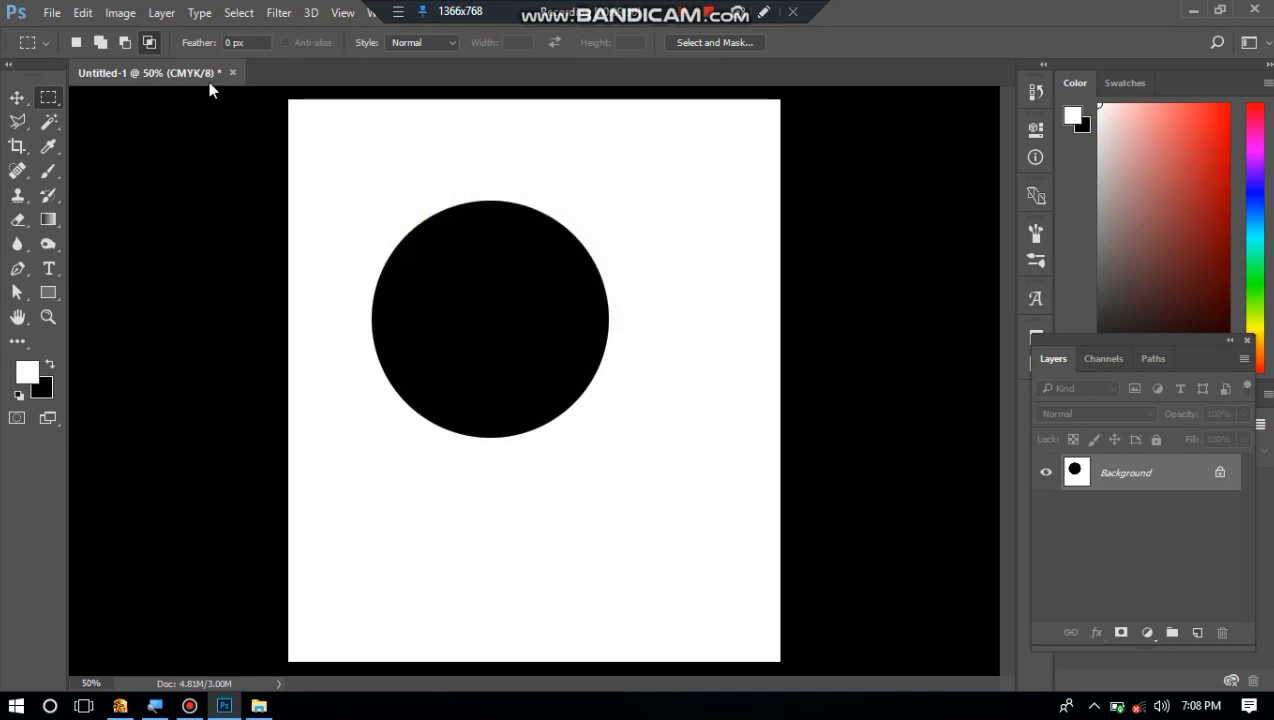
Add two rectangular selections, one overlapping the circle's upper right and one below it, fill both with black, and deselect.
left_click(102, 43)
left_click_drag(499, 140, 738, 282)
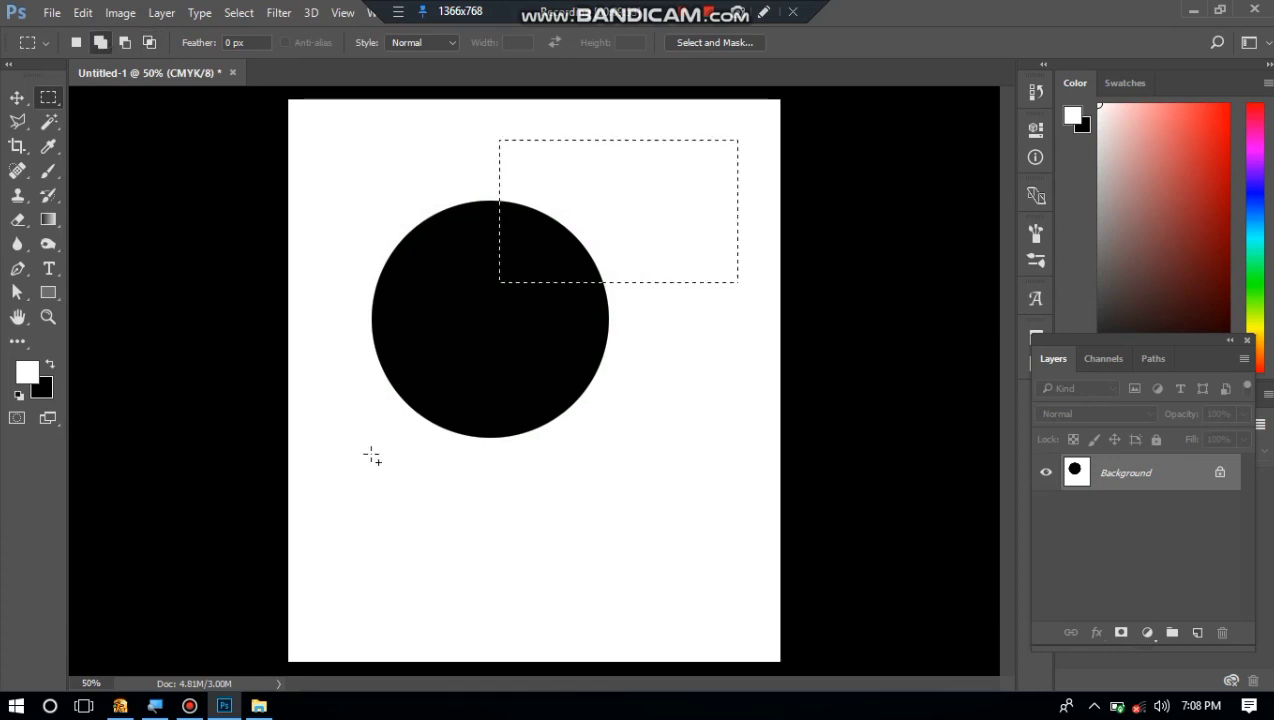
left_click_drag(543, 453, 371, 628)
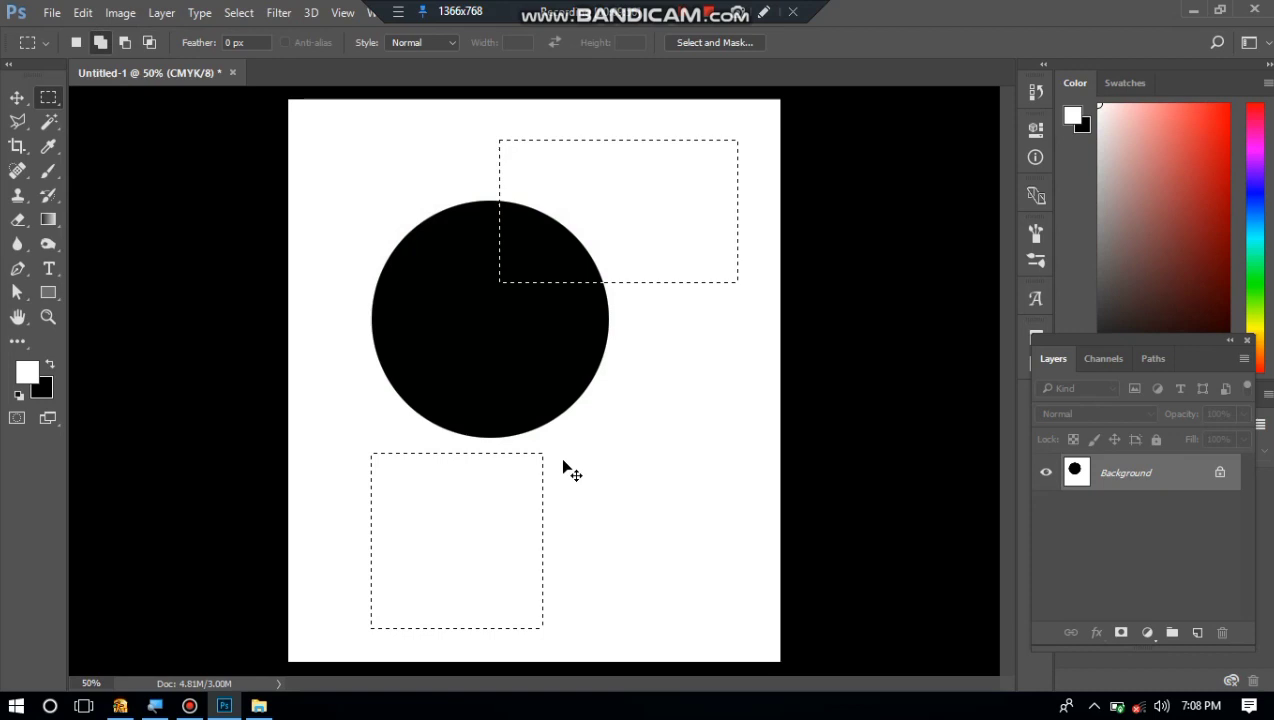
key("ctrl+BackSpace")
key("ctrl+d")
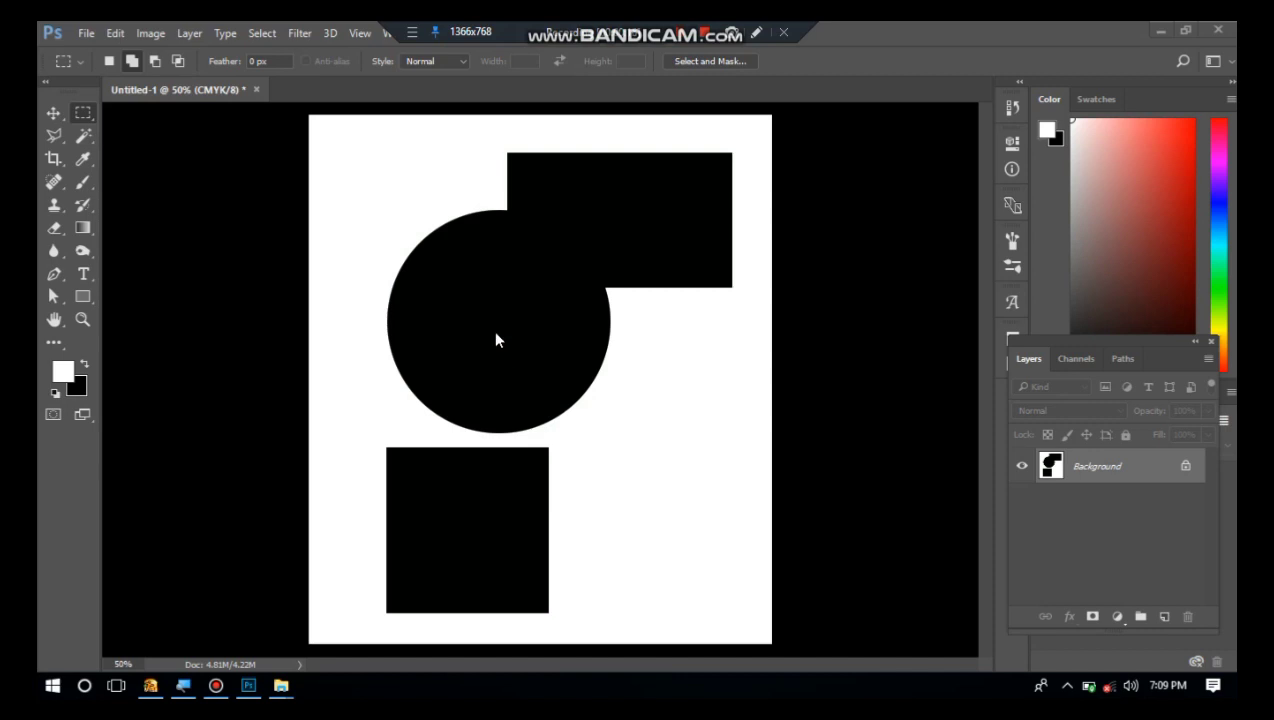
Unlock the Background so it becomes a normal layer, then select the whole canvas and clear the selection.
left_click(504, 261)
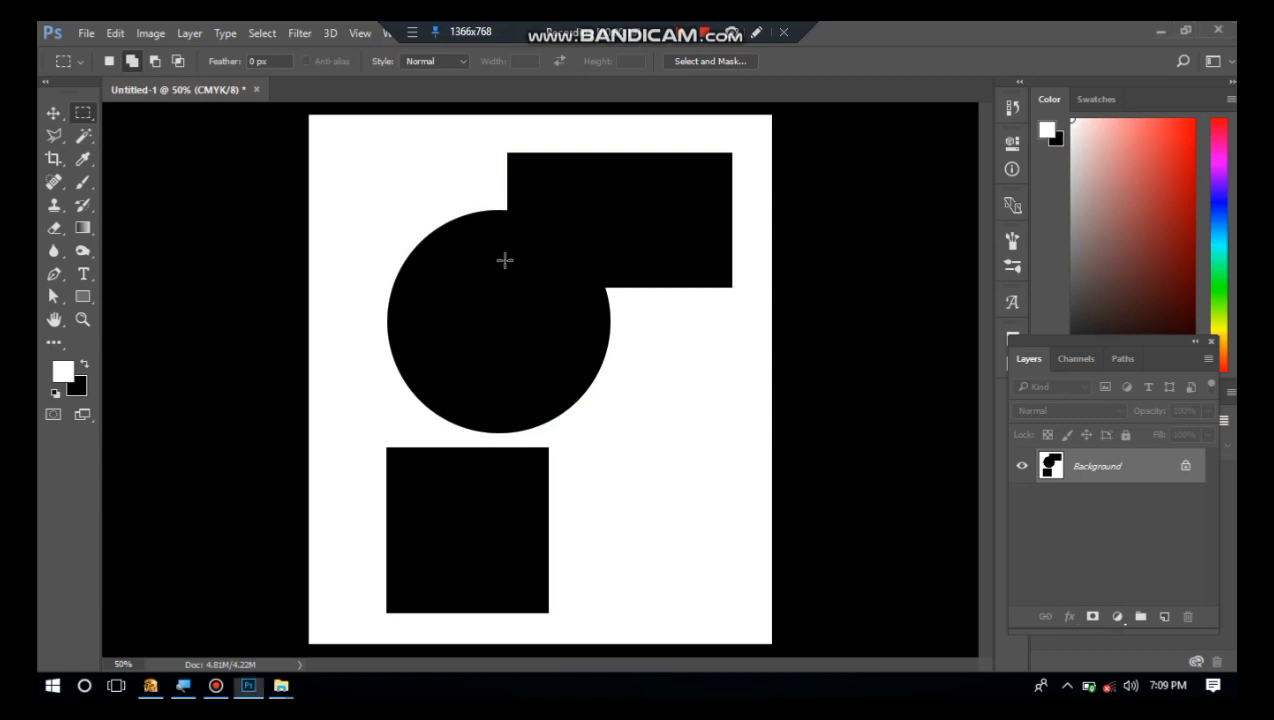
left_click(1188, 466)
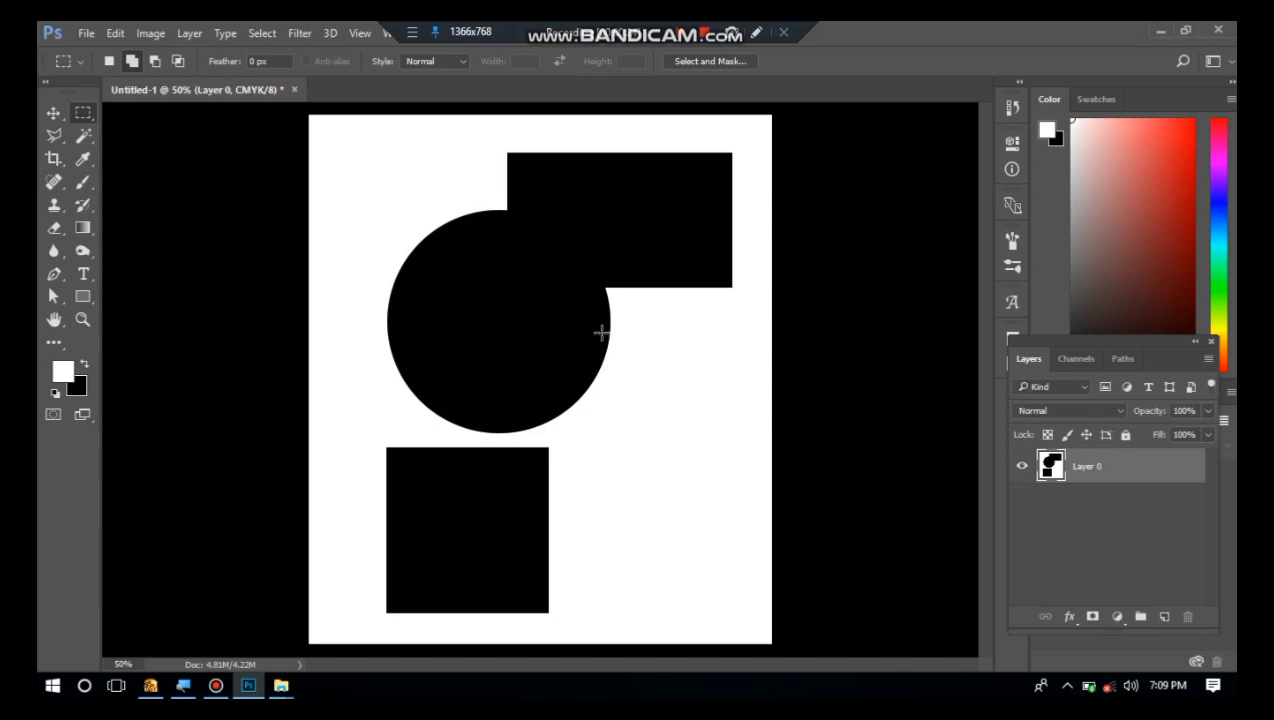
key("ctrl+a")
key("ctrl+d")
right_click(375, 232)
left_click(378, 151)
Examine the black shapes at magnifications between 6.25% and 300%, zooming in and out repeatedly, and finish at 50%.
key("ctrl+plus")
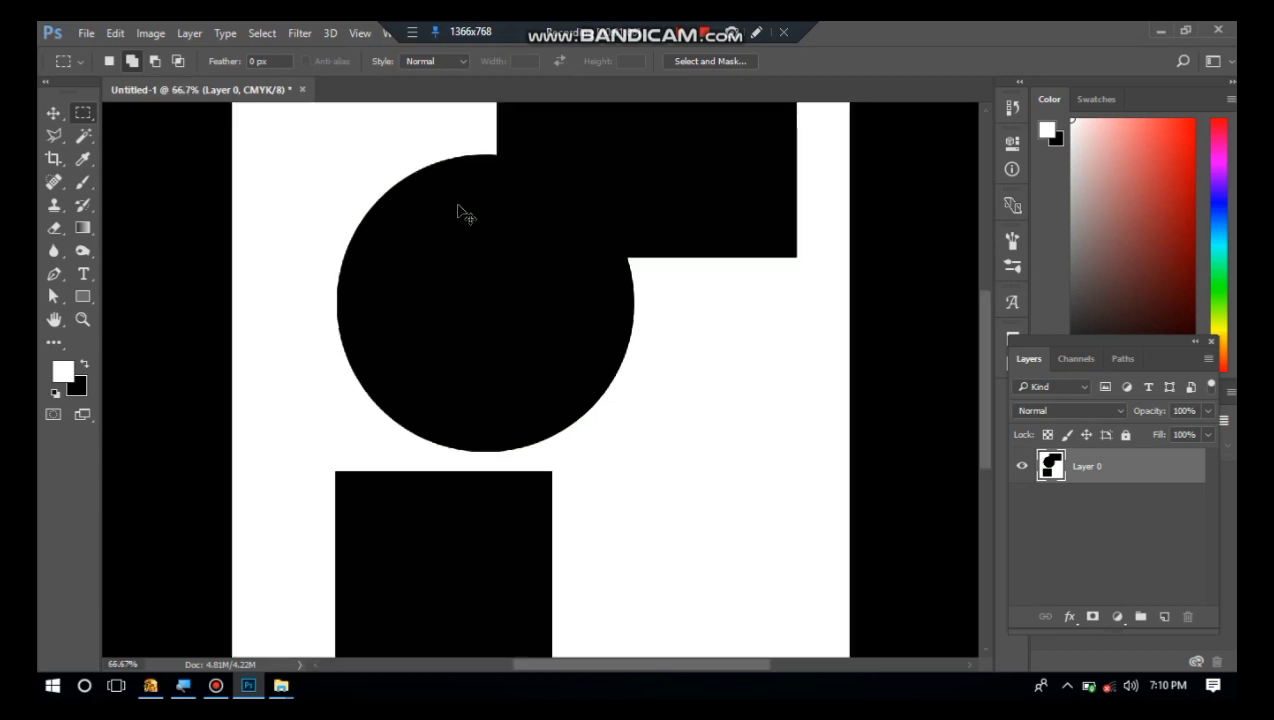
key("ctrl+plus")
key("ctrl+plus")
key("ctrl+plus")
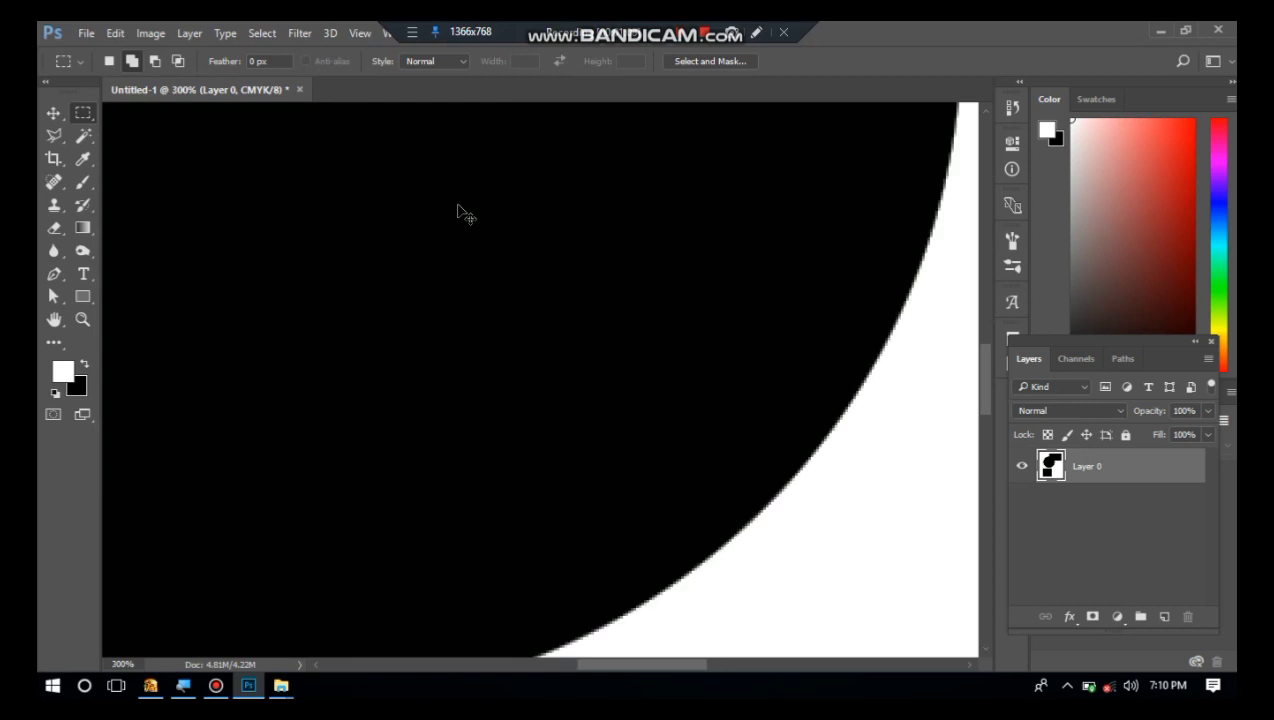
key("ctrl+minus")
key("ctrl+minus")
key("ctrl+minus")
key("ctrl+minus")
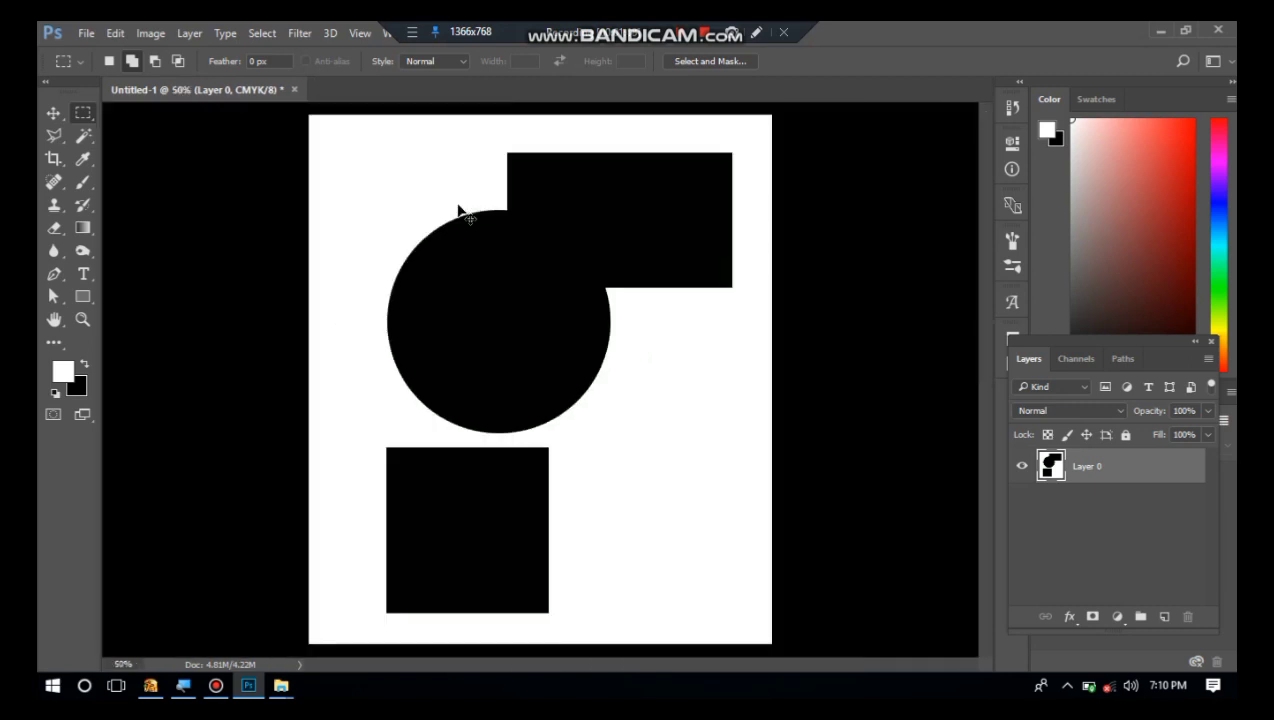
key("ctrl+minus")
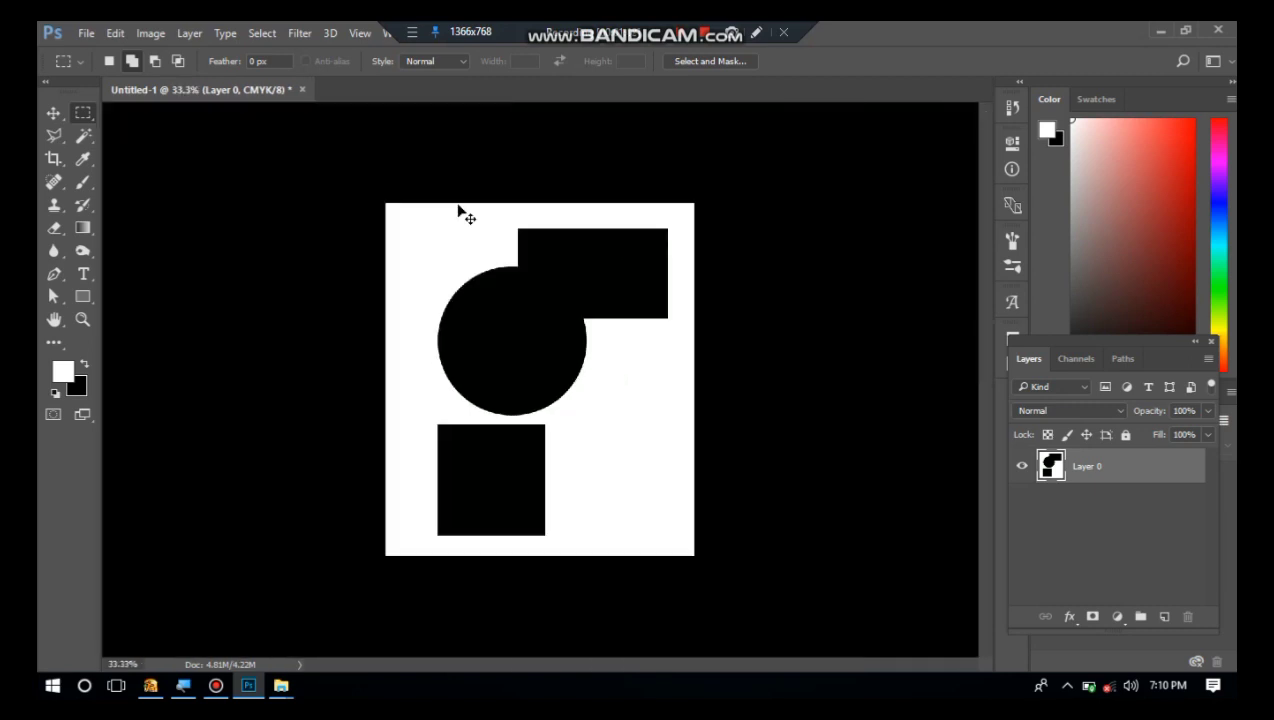
key("ctrl+minus")
key("ctrl+minus")
key("ctrl+minus")
key("ctrl+minus")
key("ctrl+minus")
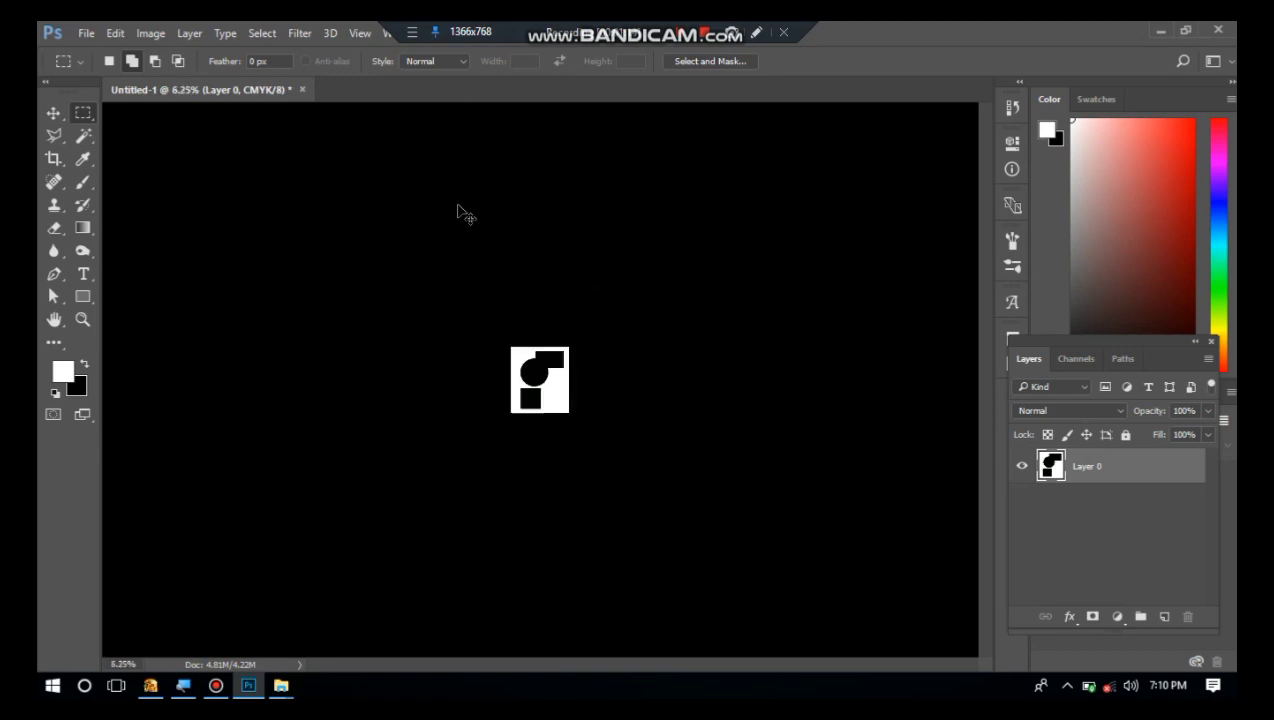
key("ctrl+plus")
key("ctrl+plus")
key("ctrl+plus")
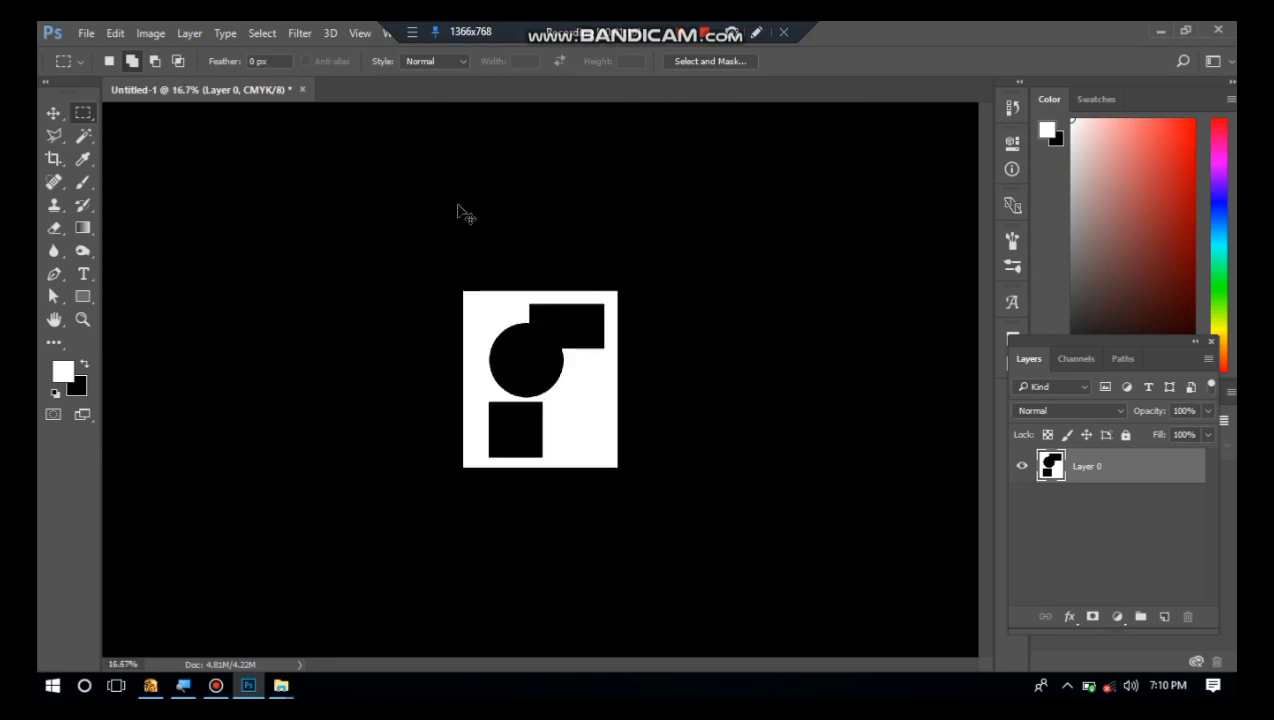
key("ctrl+plus")
key("ctrl+plus")
key("ctrl+plus")
key("ctrl+plus")
key("ctrl+plus")
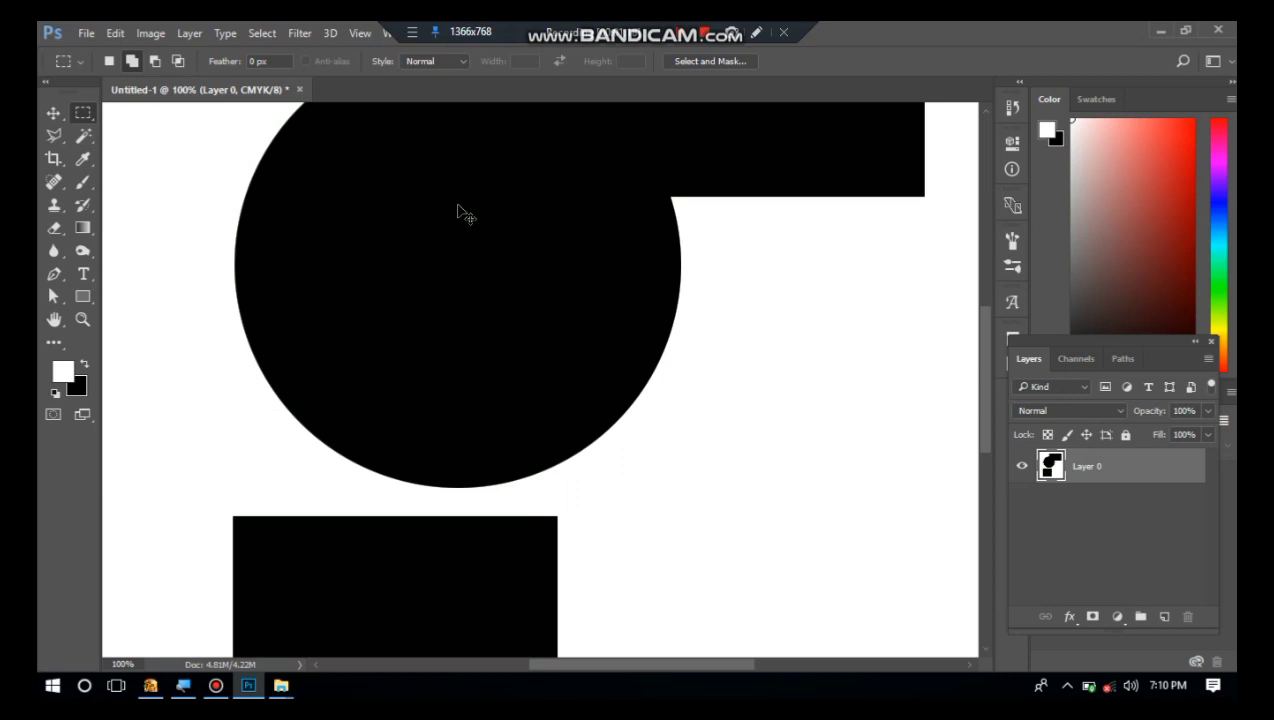
key("ctrl+plus")
key("ctrl+plus")
key("ctrl+plus")
key("ctrl+minus")
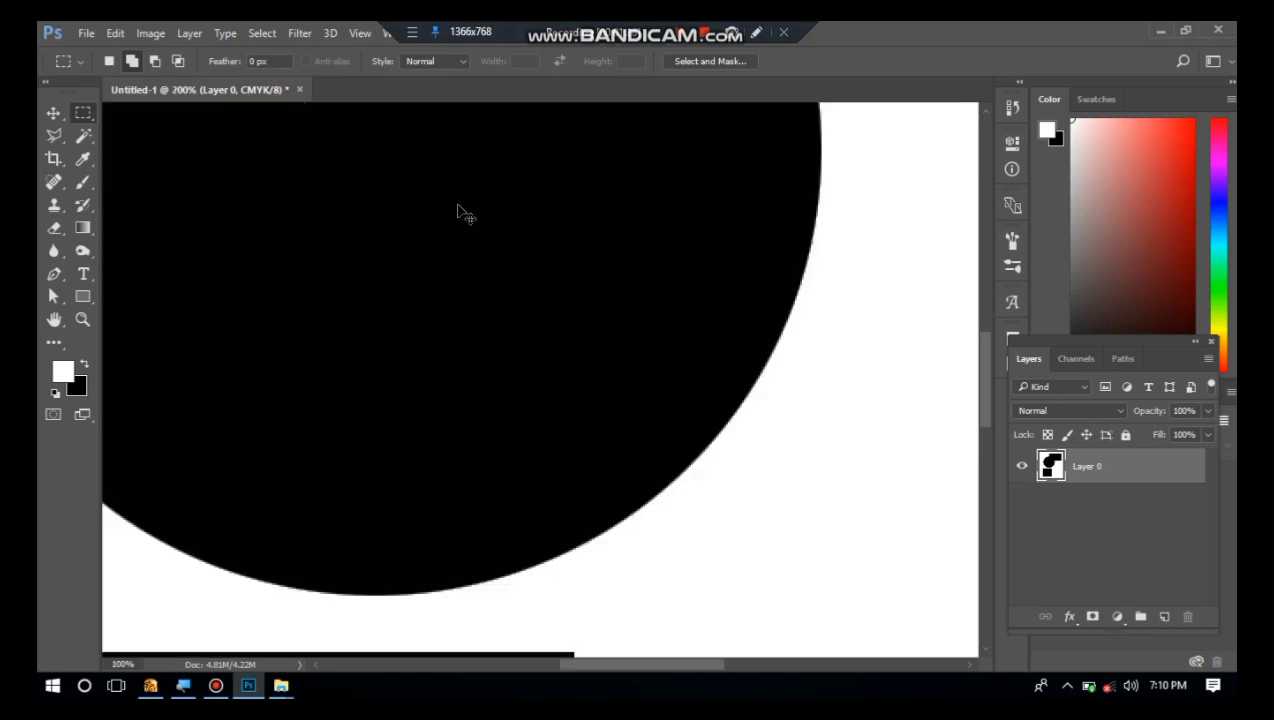
key("ctrl+minus")
key("ctrl+minus")
key("ctrl+minus")
key("ctrl+minus")
key("ctrl+minus")
key("ctrl+minus")
key("ctrl+minus")
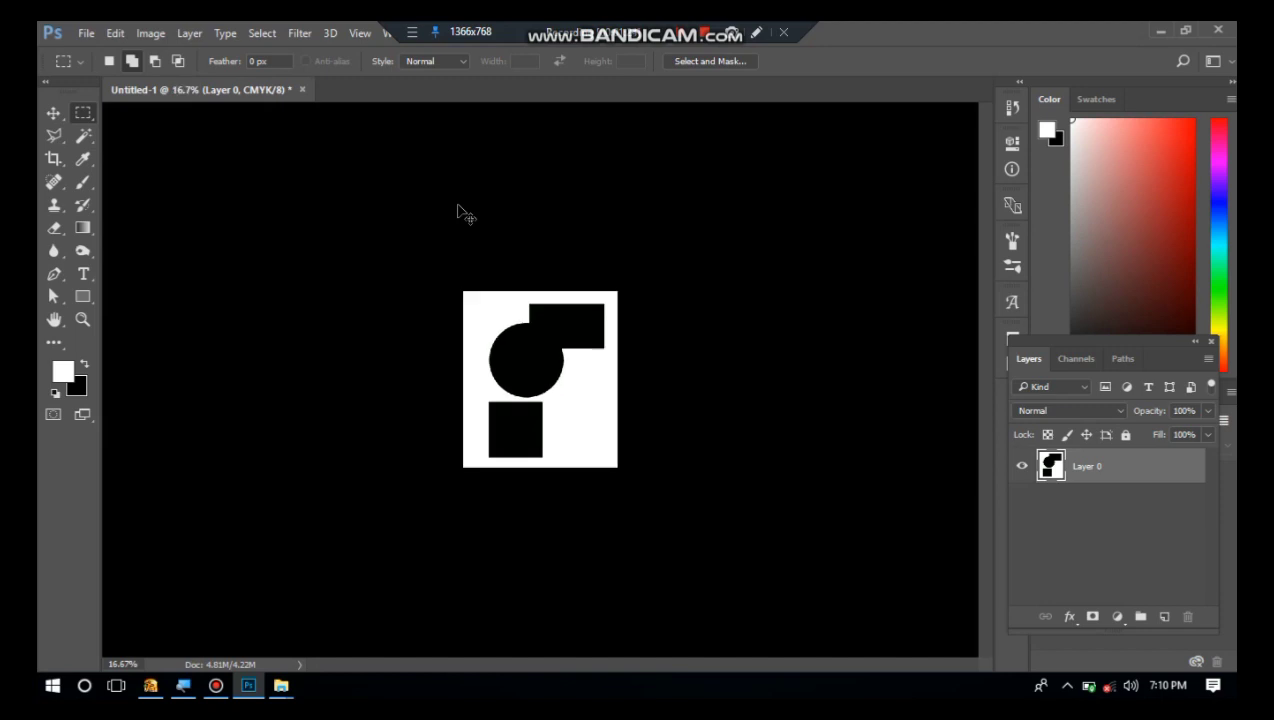
key("ctrl+plus")
key("ctrl+plus")
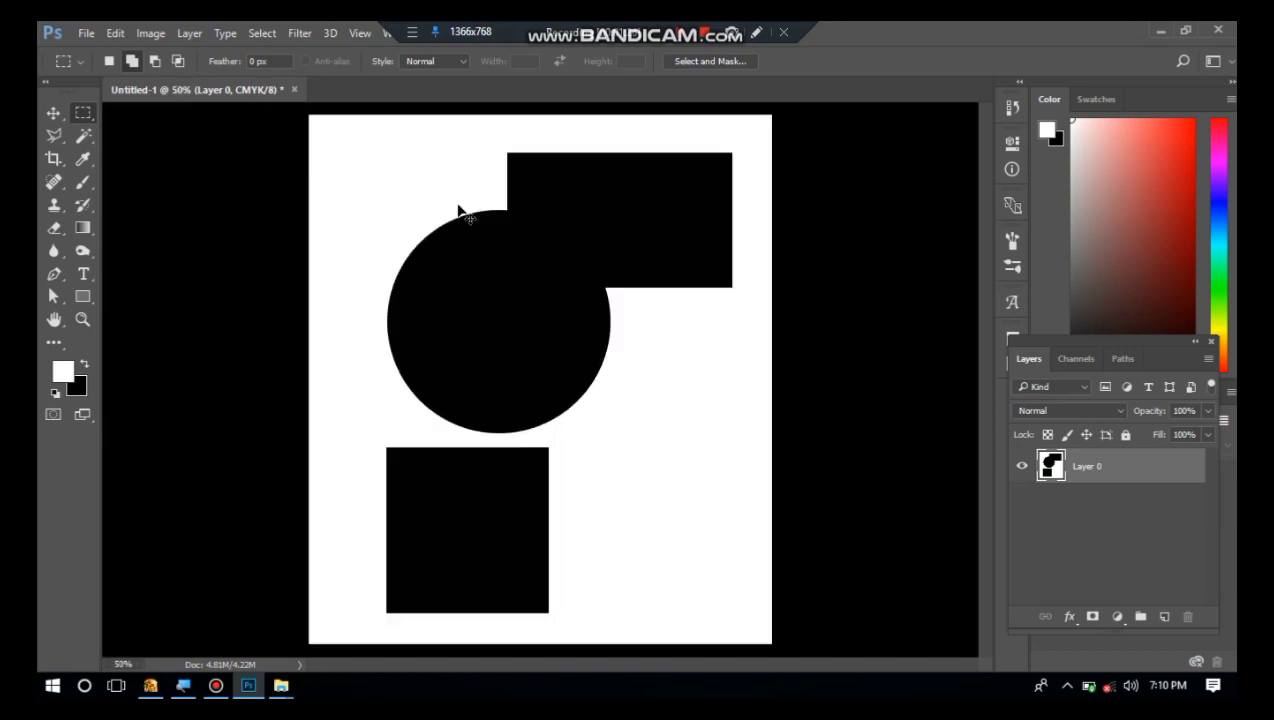